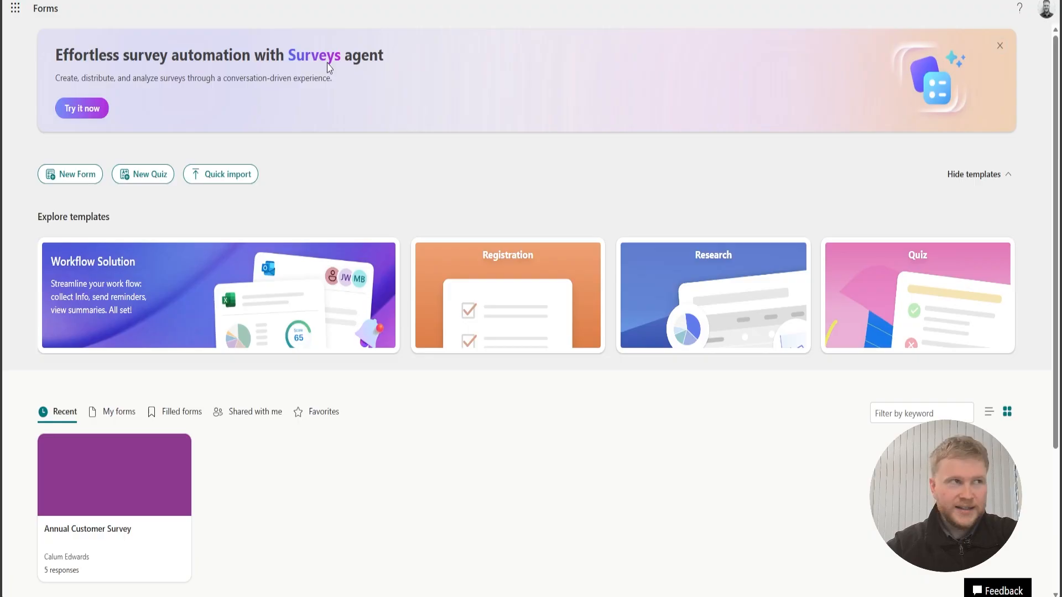
- Create a new form and have Copilot draft it from the pasted survey prompt, referencing Annual Customer Survey Results & Comparison.pdf
left_click(66, 176)
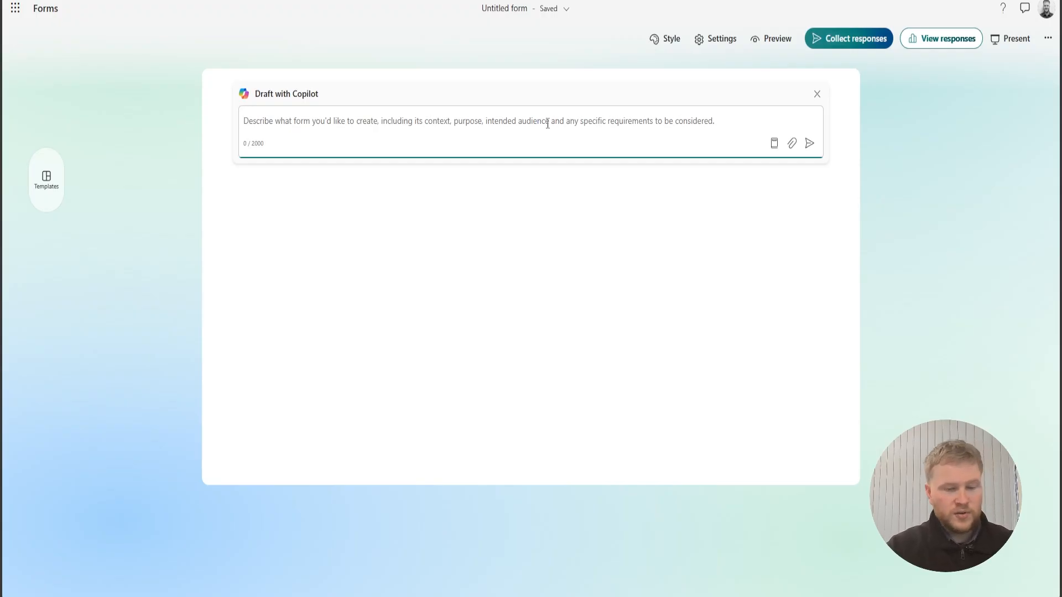
key("ctrl+v")
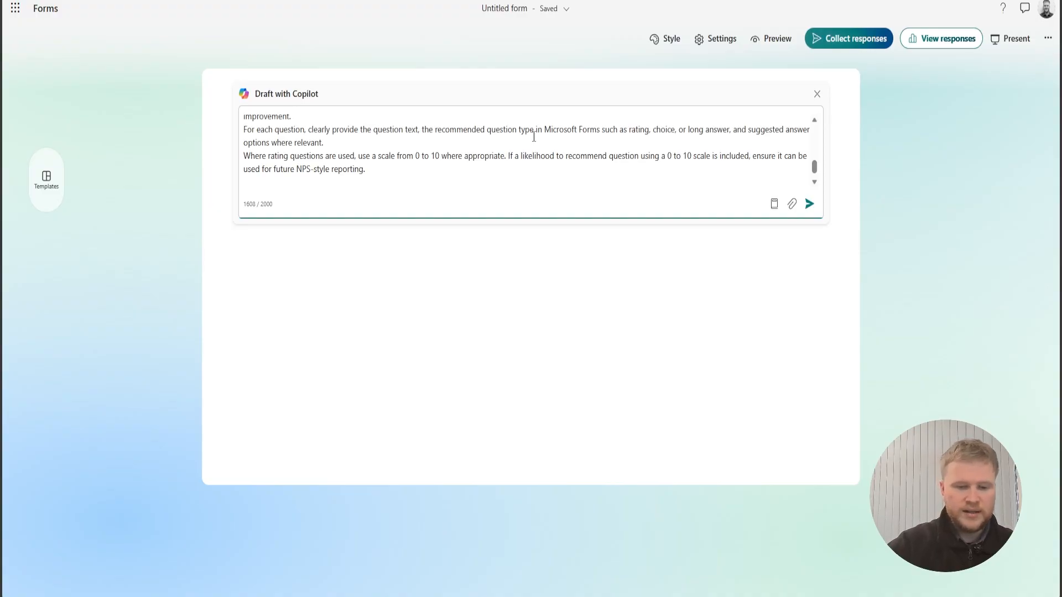
key("Return")
key("Return")
type("/annual cu")
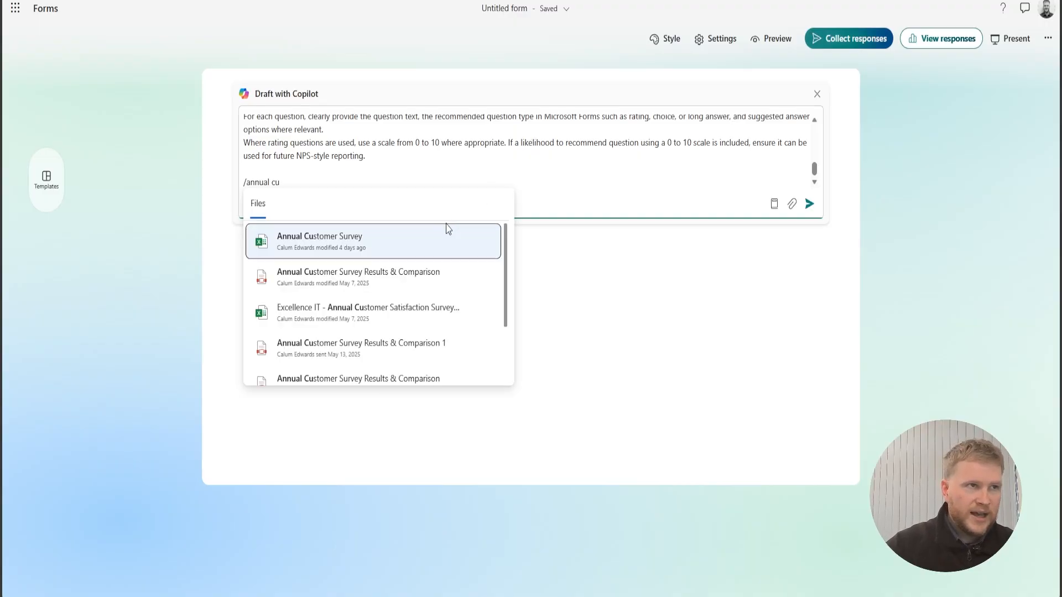
left_click(393, 285)
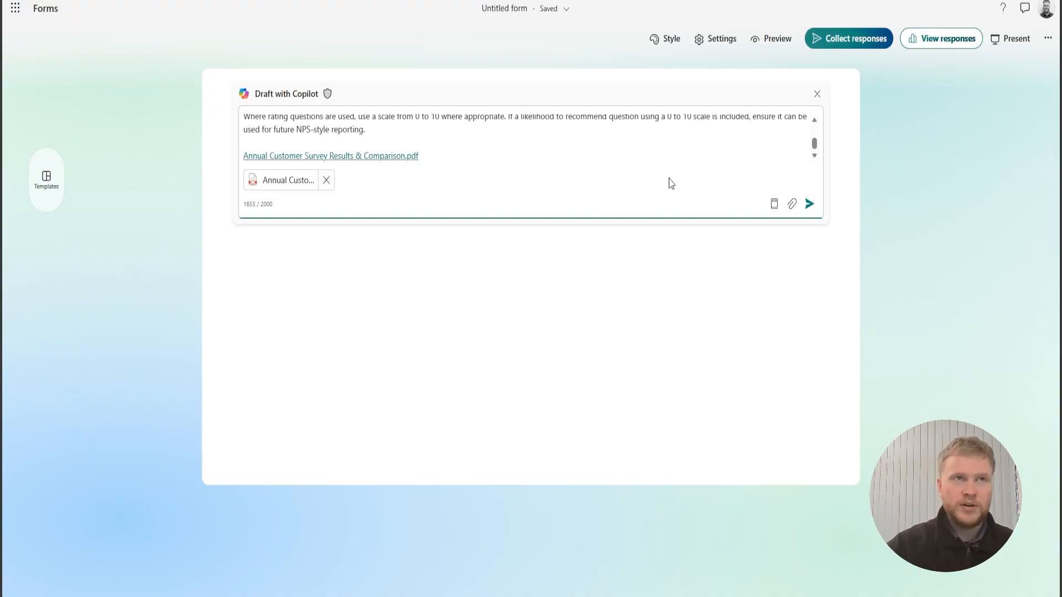
left_click(809, 204)
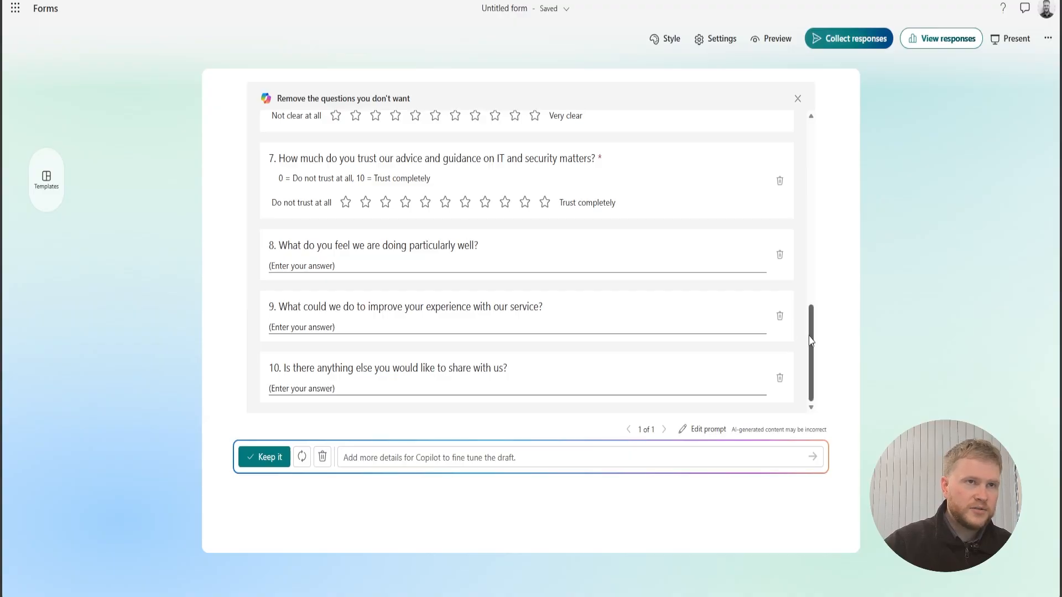
- Check the drafted survey questions and have Copilot regenerate the draft
left_click_drag(812, 335, 813, 280)
left_click(351, 457)
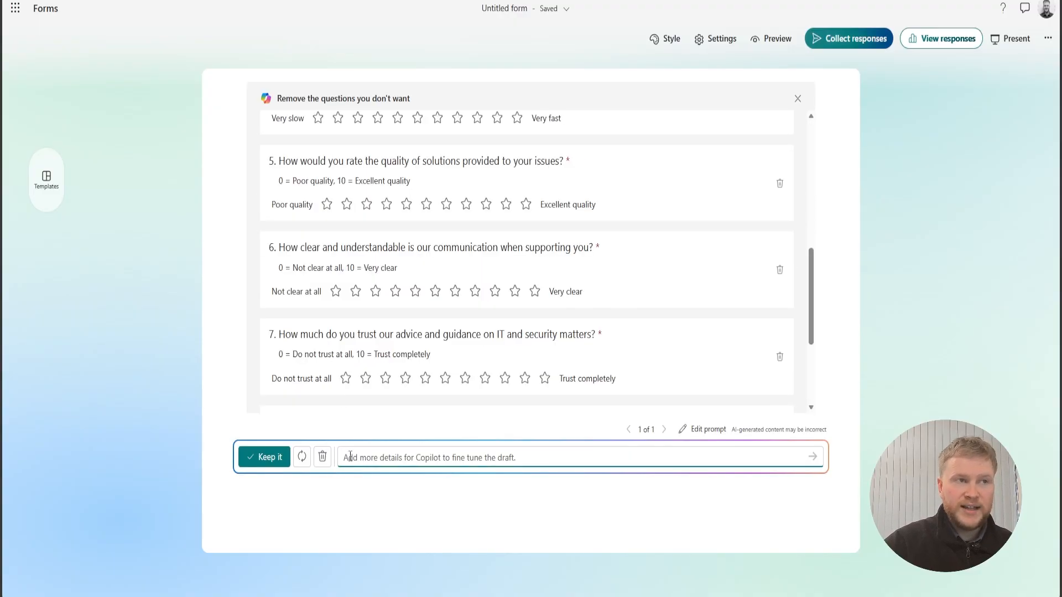
left_click(372, 496)
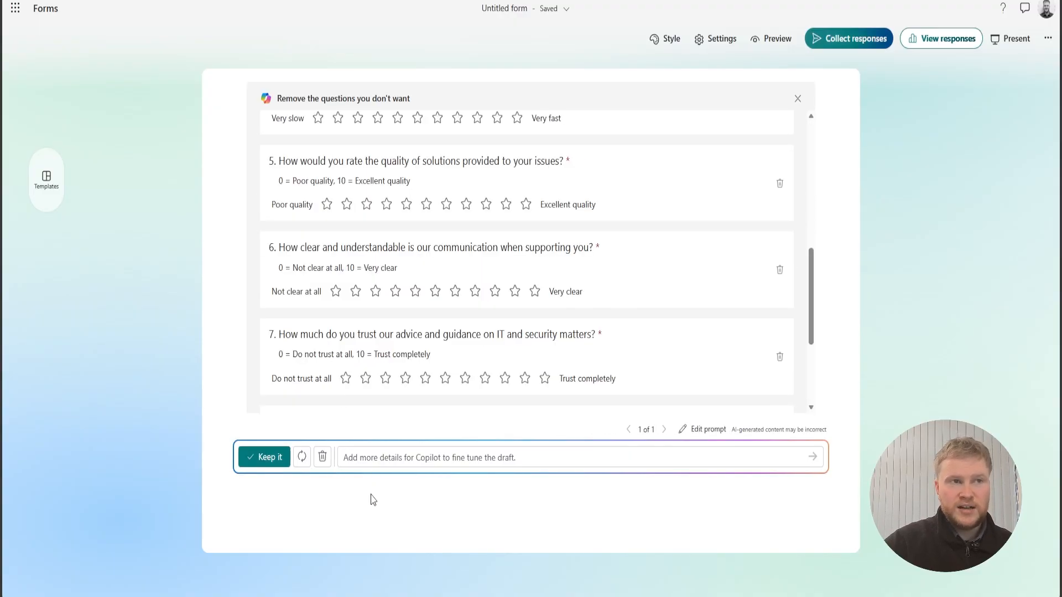
left_click(458, 460)
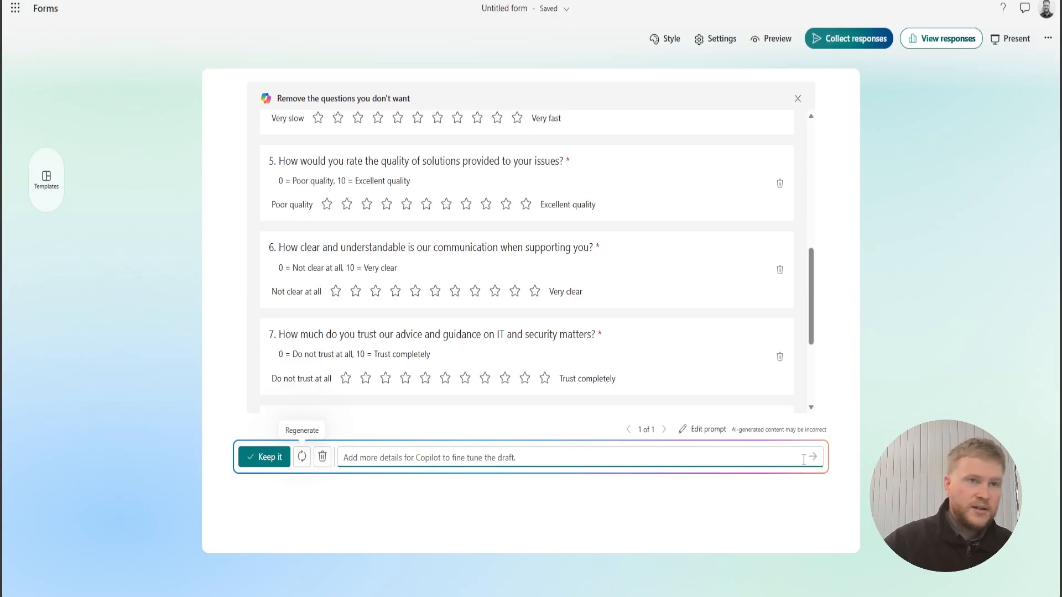
left_click(302, 457)
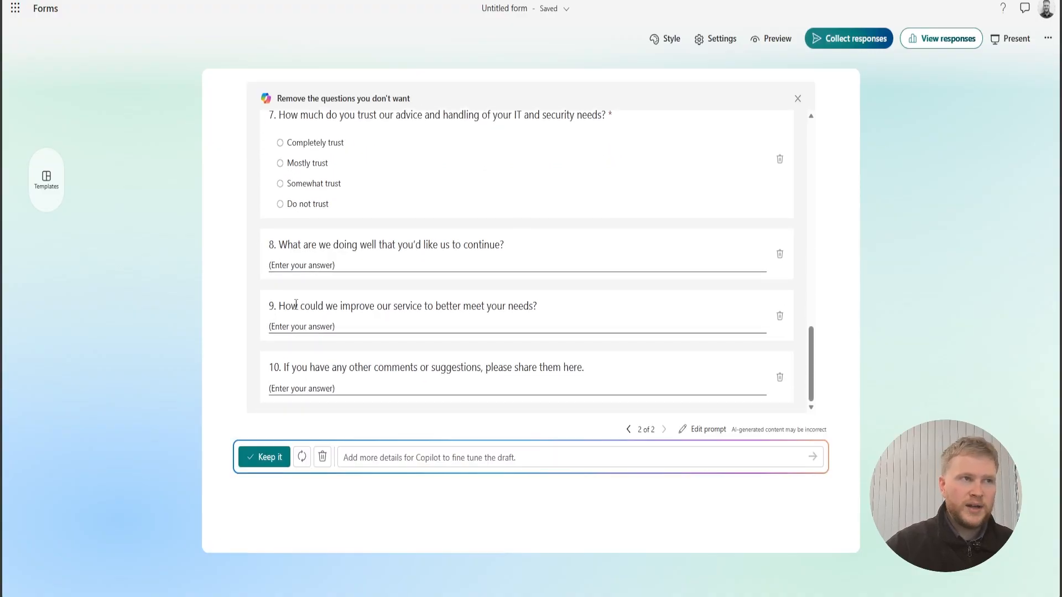
- Review the regenerated survey questions and keep this version of the draft
scroll(336, 360, "up", 10)
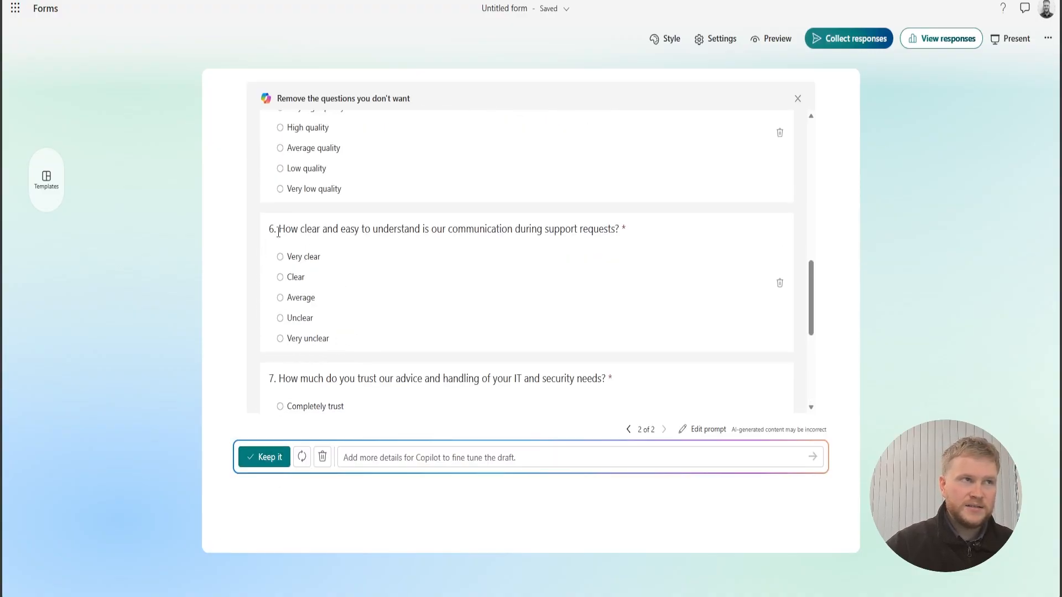
scroll(287, 266, "up", 4)
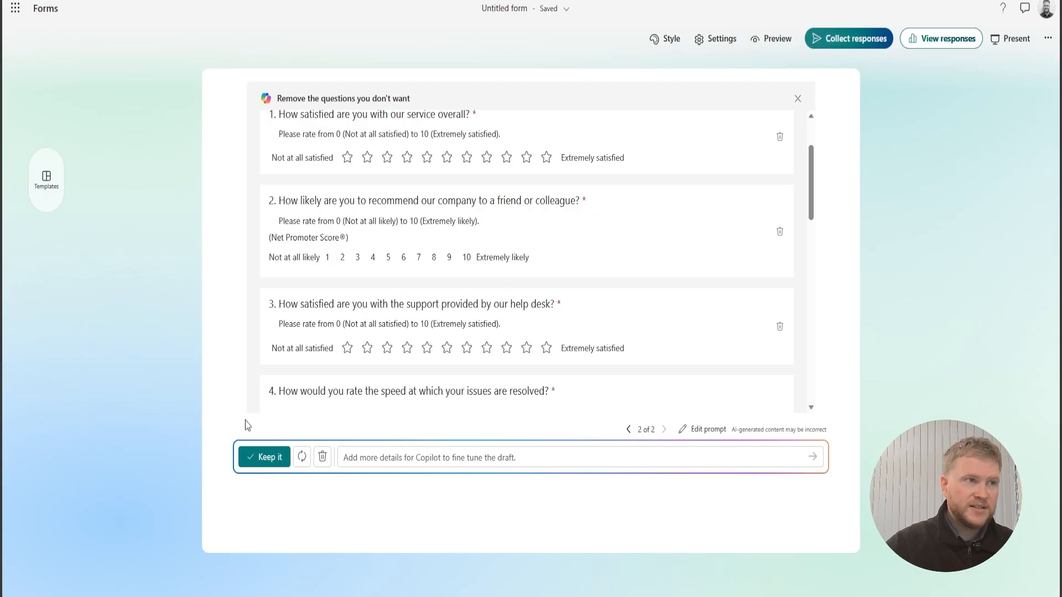
left_click(270, 466)
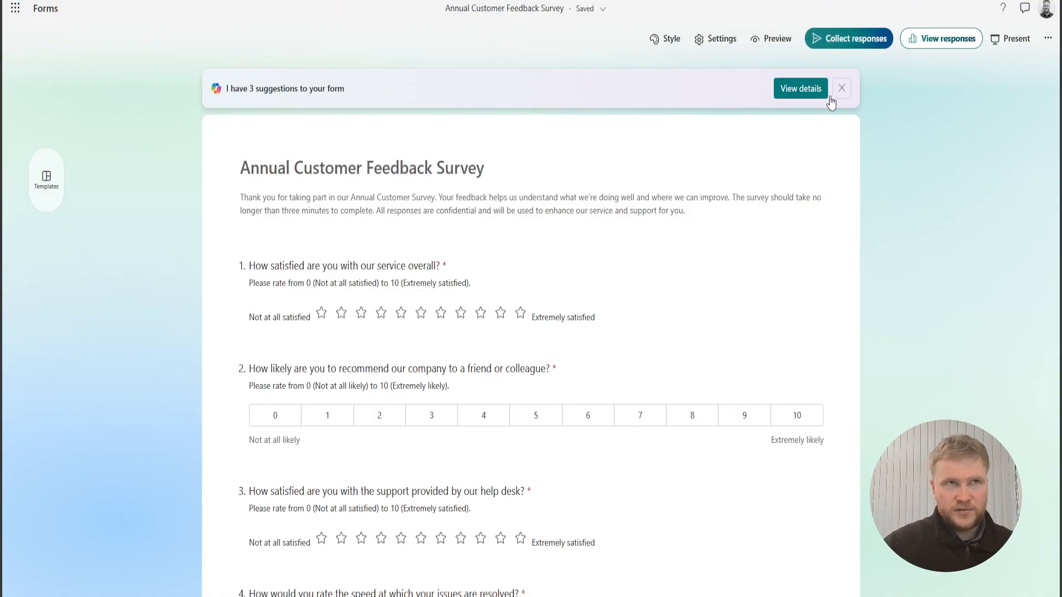
- View Copilot's form suggestions, try the professional, calming theme suggestion and discard it
left_click(805, 95)
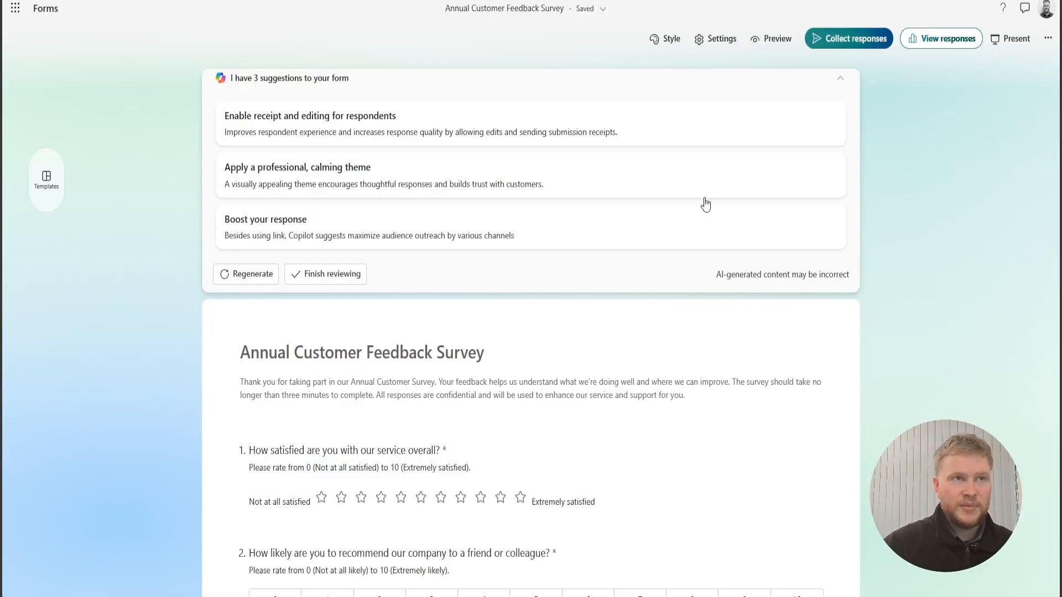
left_click(325, 176)
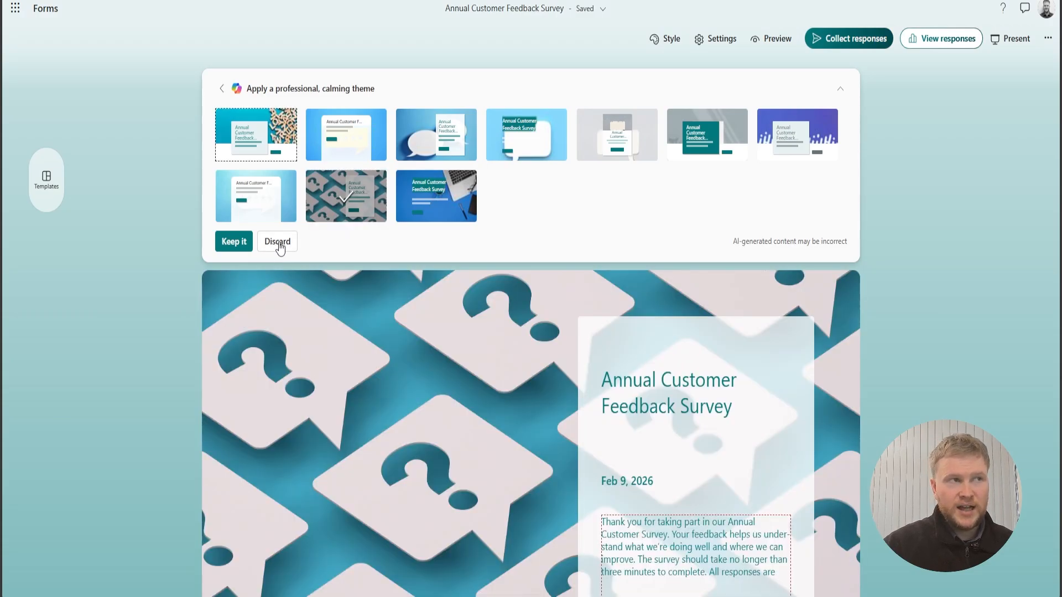
left_click(279, 243)
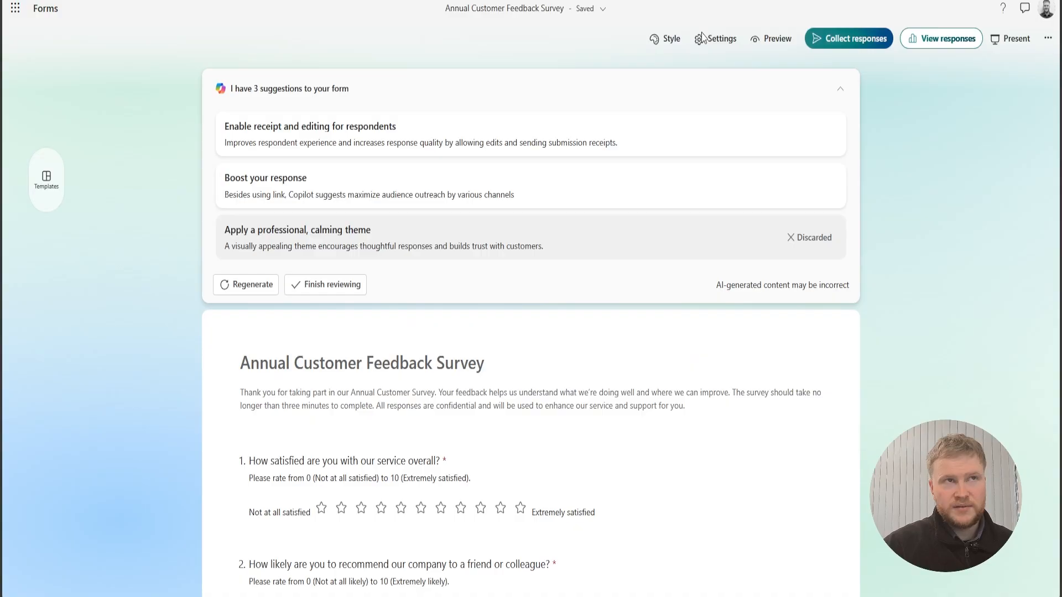
- Apply the purple customized stock background to the survey
left_click(655, 41)
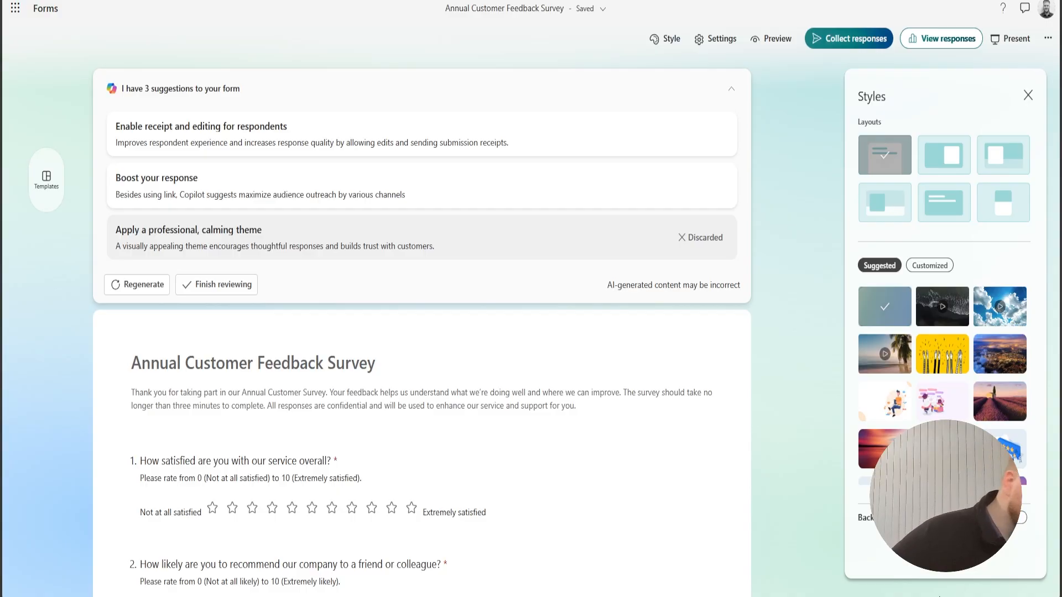
scroll(943, 387, "down", 2)
left_click(928, 267)
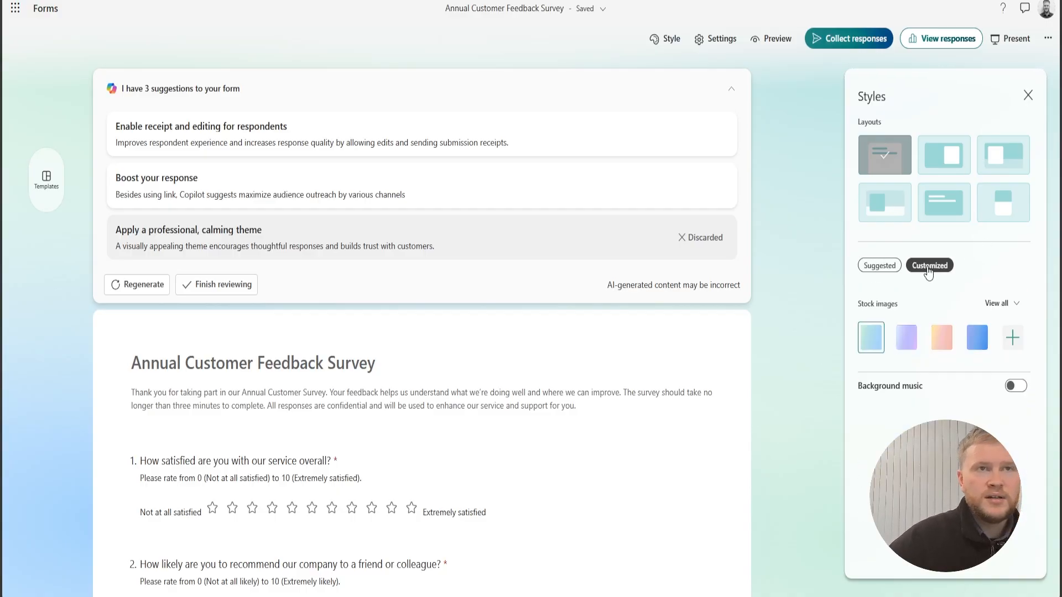
left_click(1004, 304)
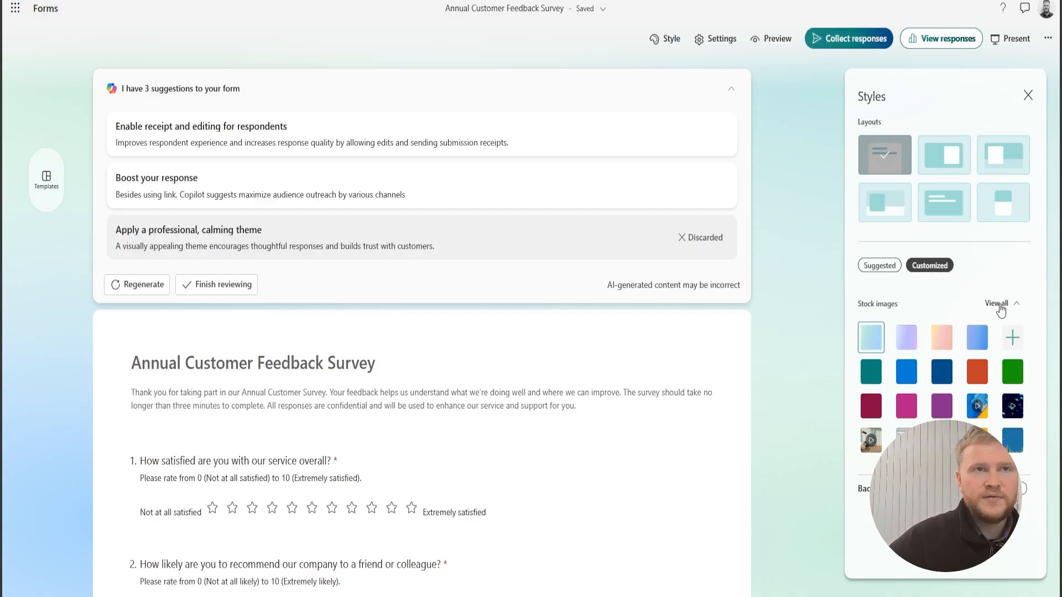
left_click(943, 404)
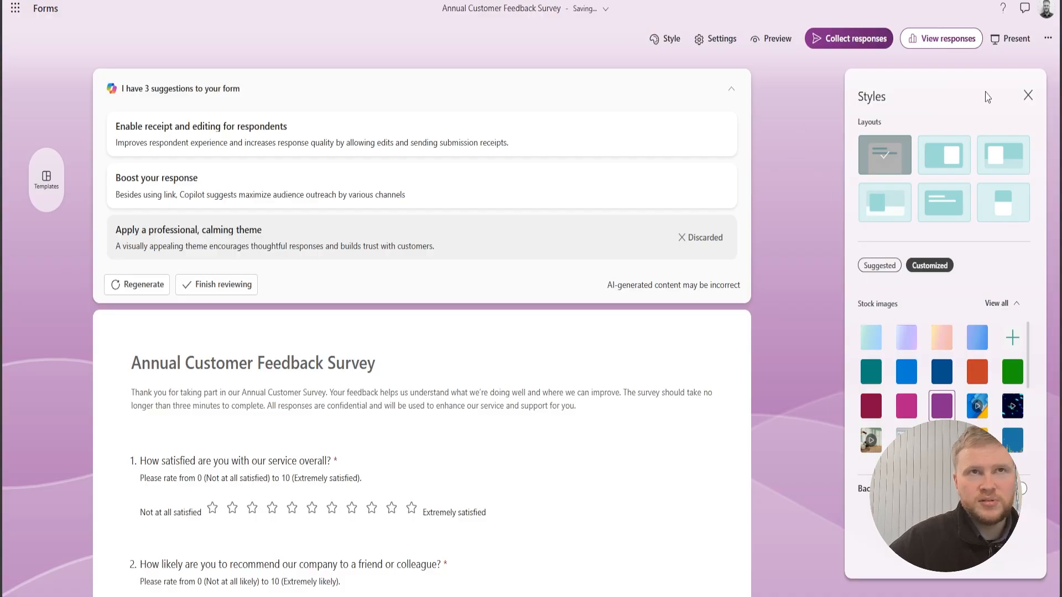
left_click(1027, 95)
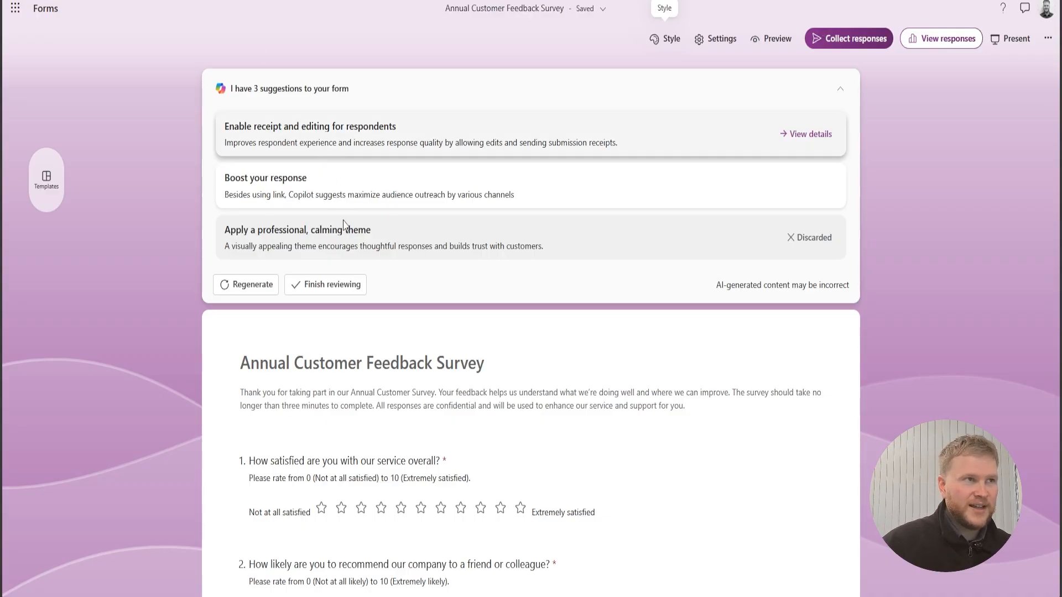
- Apply all three options of the receipt and editing suggestion, and allow anyone to respond to the form
left_click(378, 140)
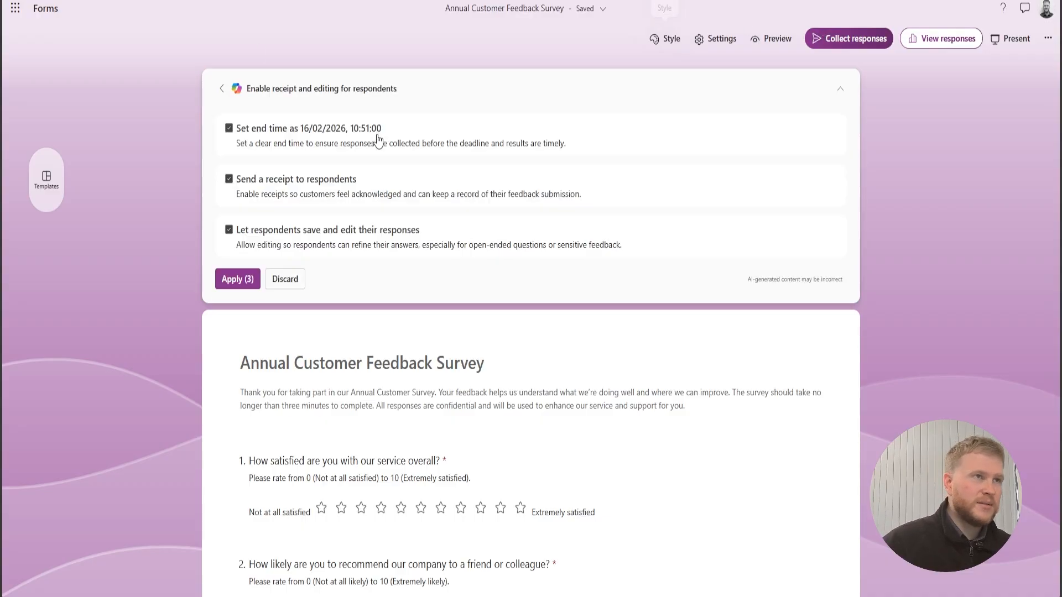
left_click(236, 279)
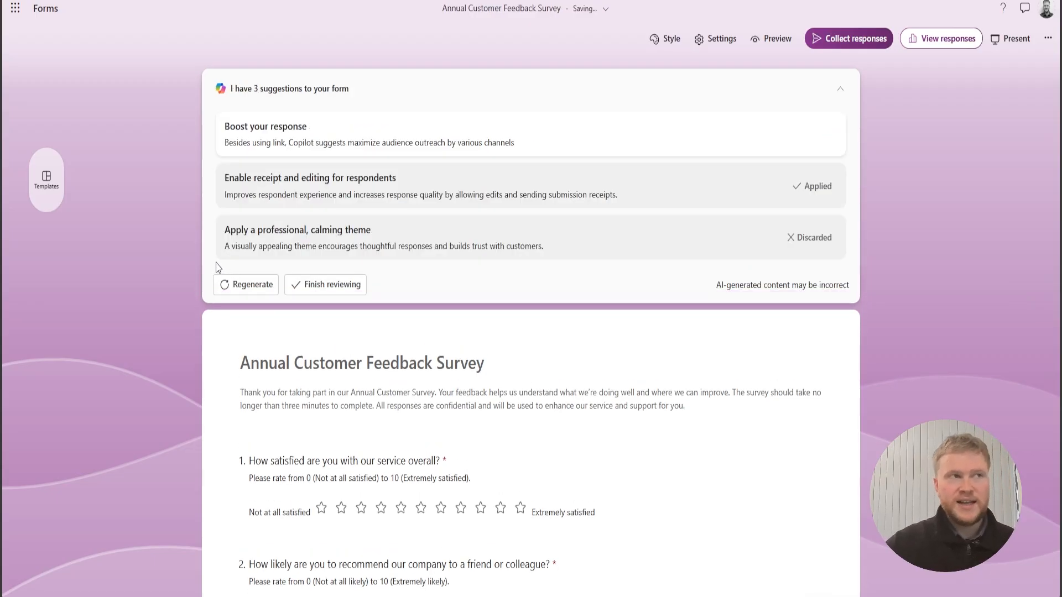
left_click(716, 39)
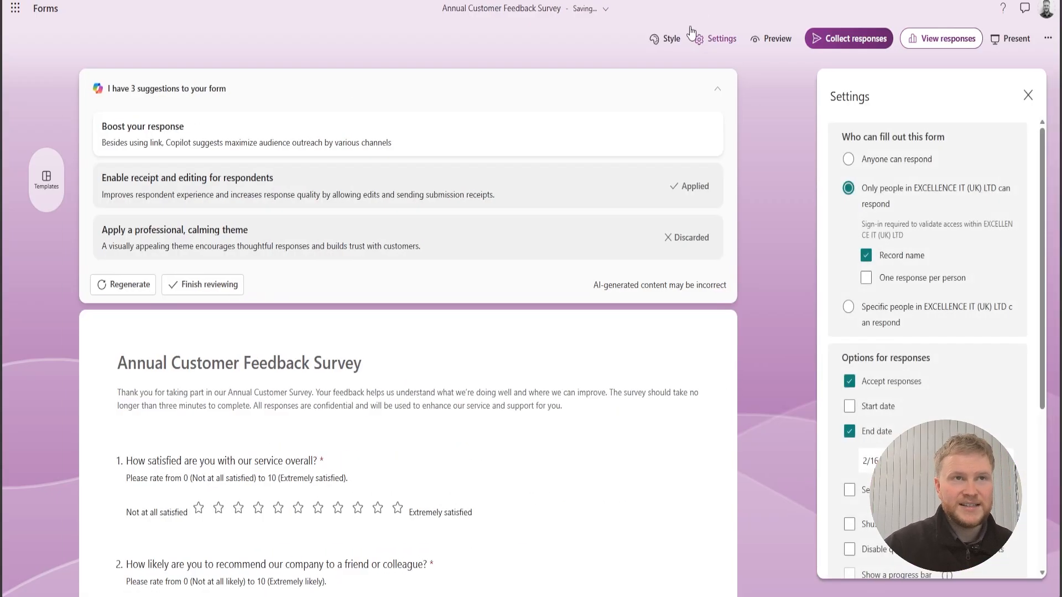
left_click(888, 161)
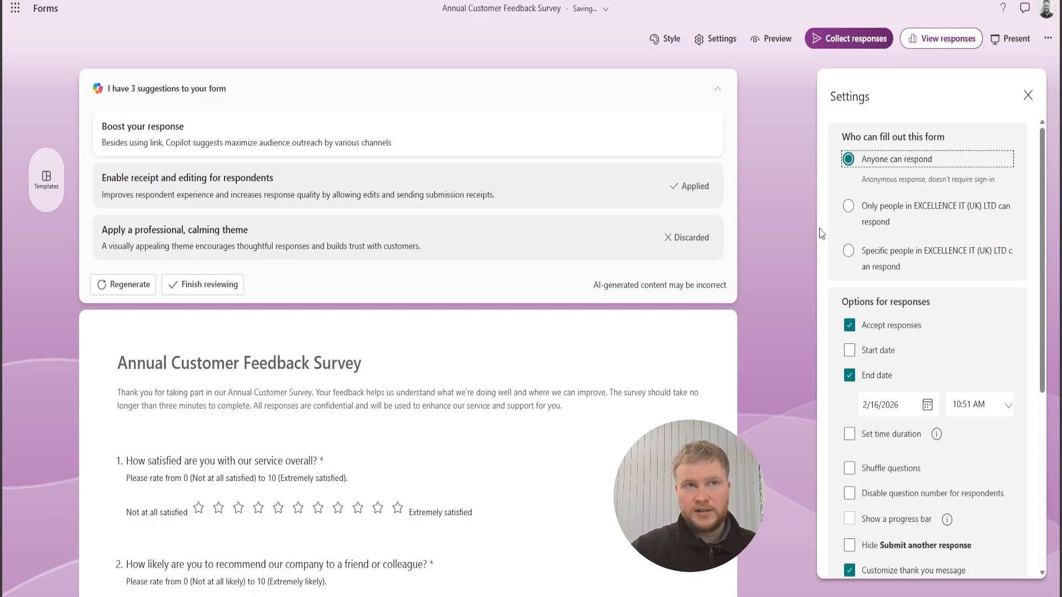
- Examine the form settings for the end date, thank you message, response editing and response receipts
scroll(845, 249, "down", 3)
scroll(885, 210, "down", 1)
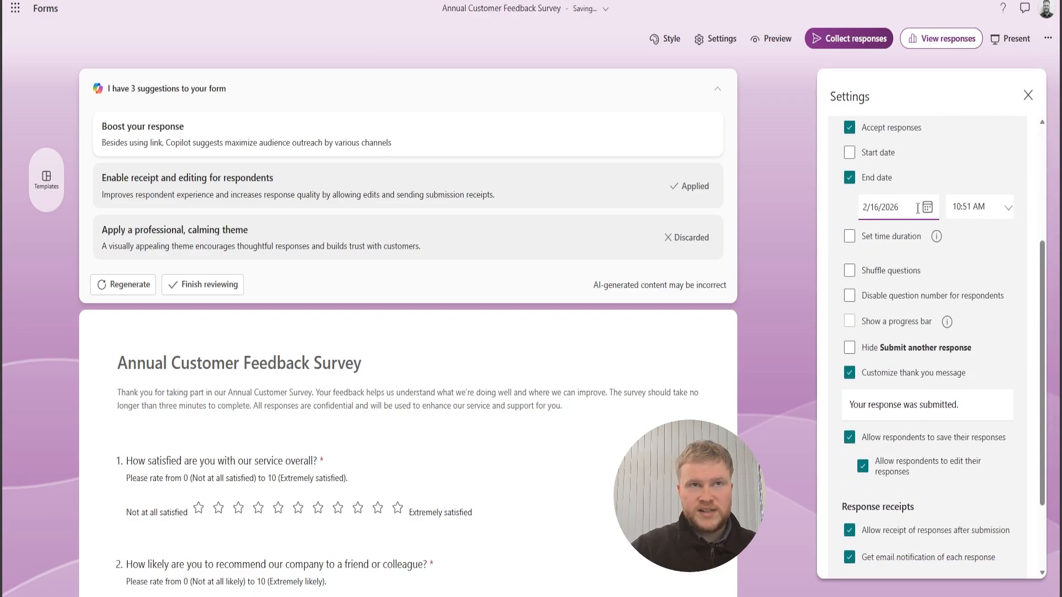
scroll(918, 249, "down", 2)
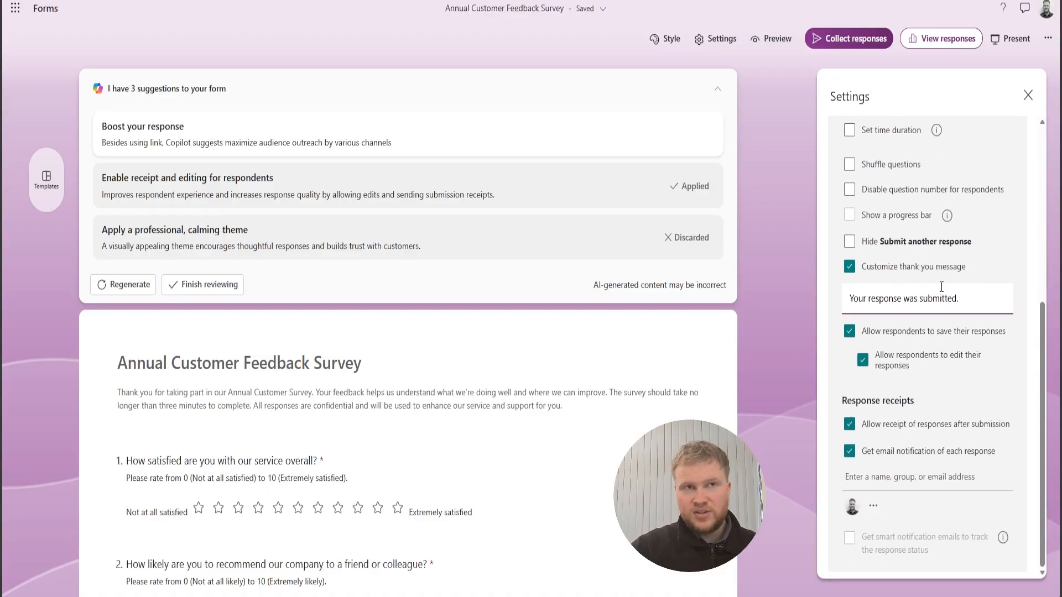
left_click(969, 305)
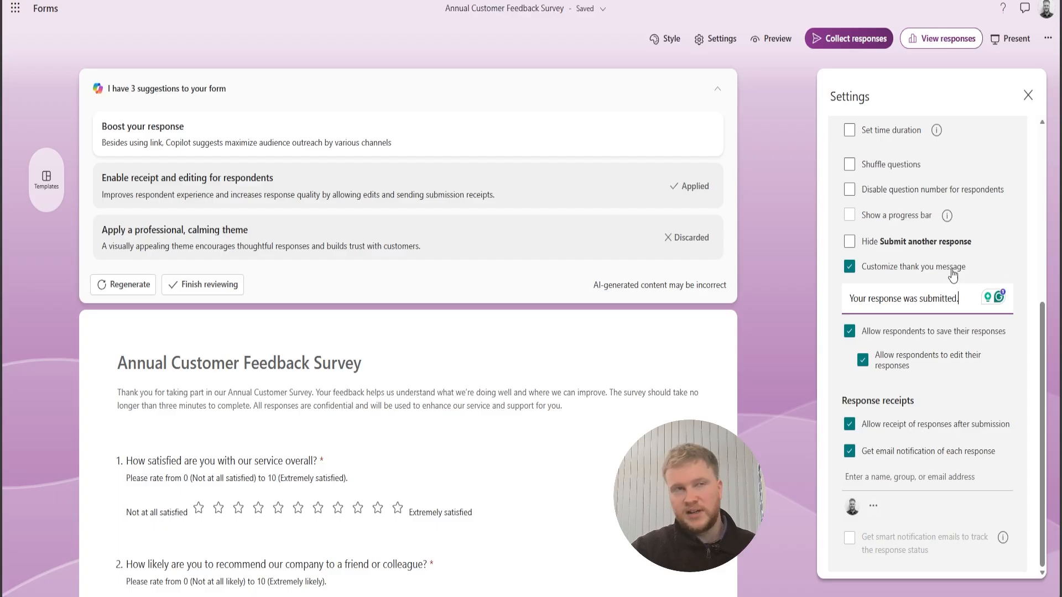
left_click(797, 374)
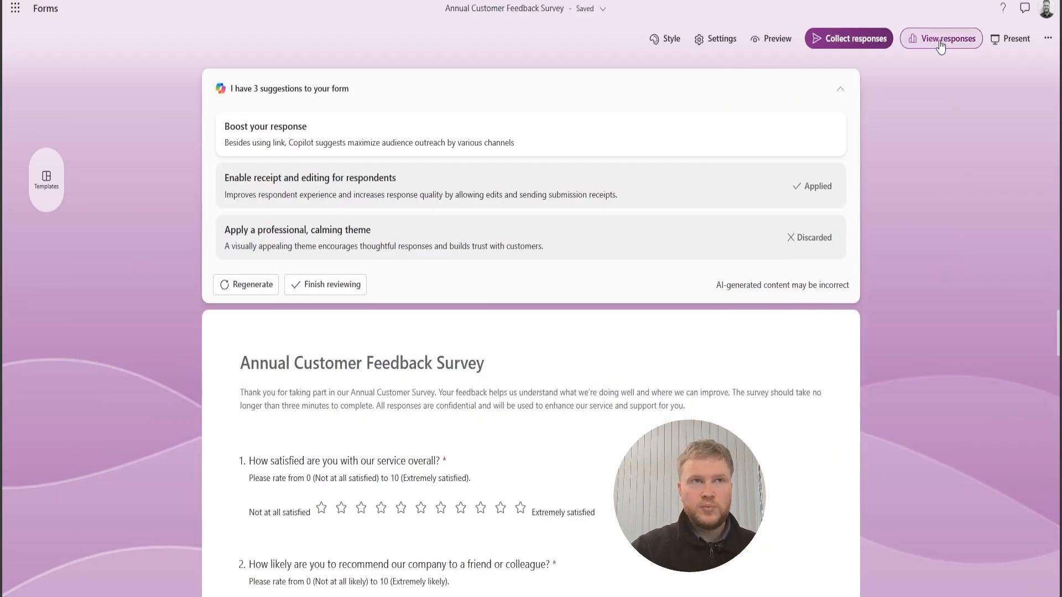
left_click(714, 39)
scroll(957, 301, "down", 5)
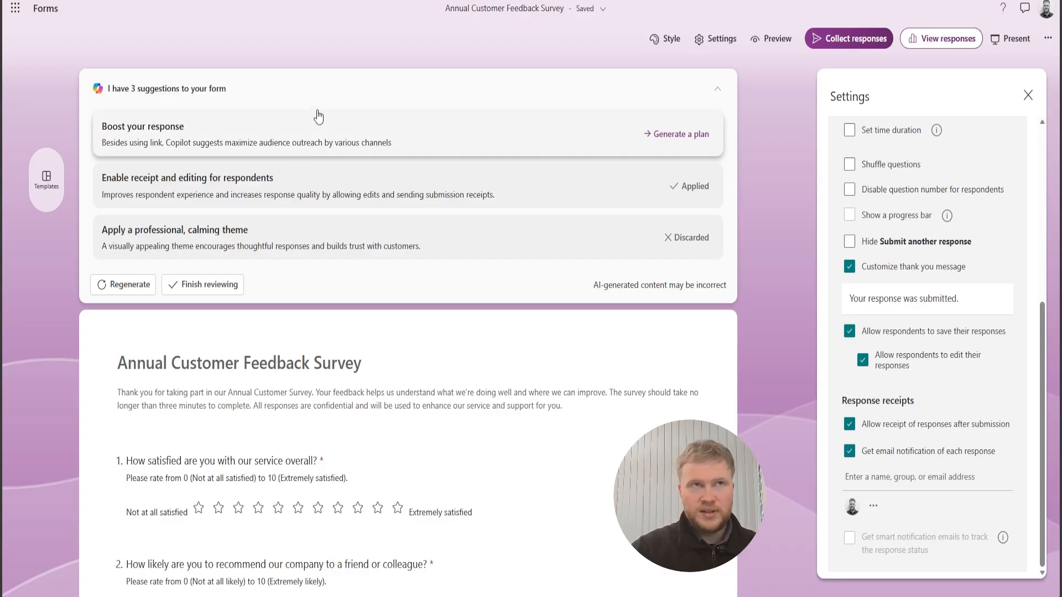
left_click(1029, 95)
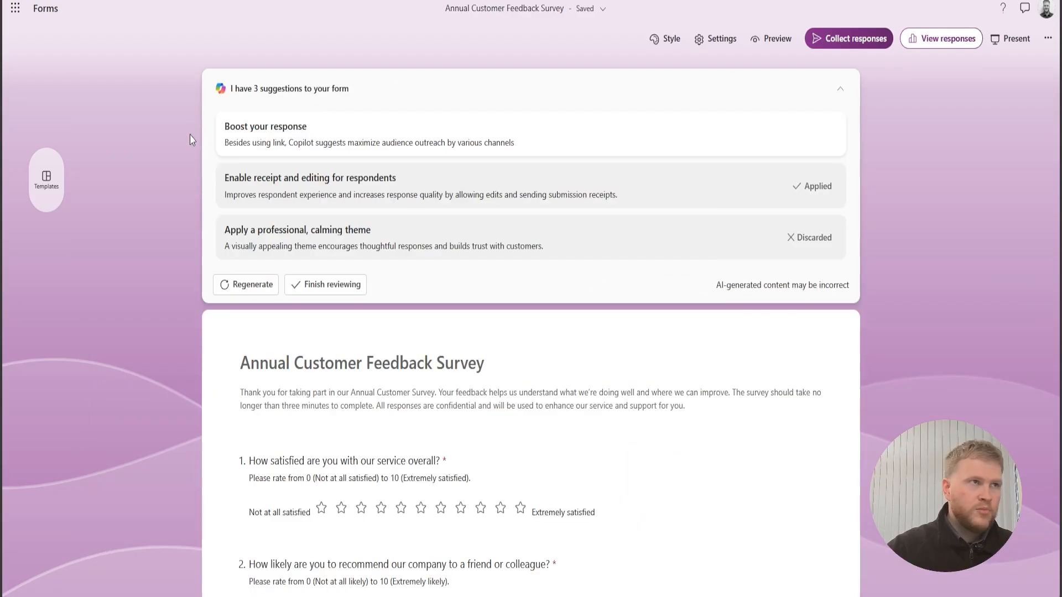
- Generate Copilot's plan for boosting responses and set its target to at least 50 responses
left_click(271, 137)
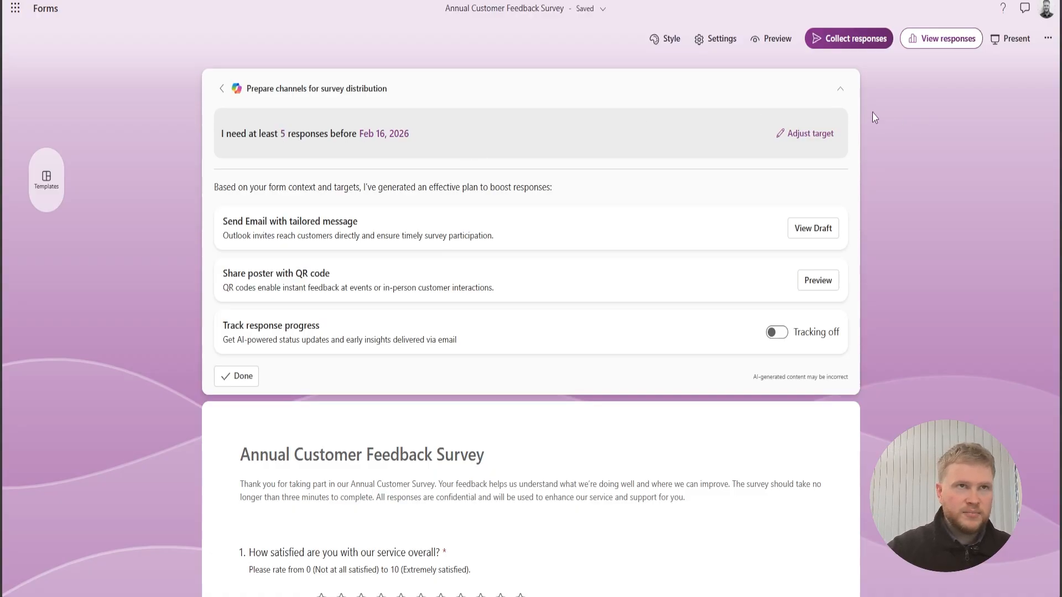
left_click(804, 133)
left_click(294, 135)
left_click(261, 252)
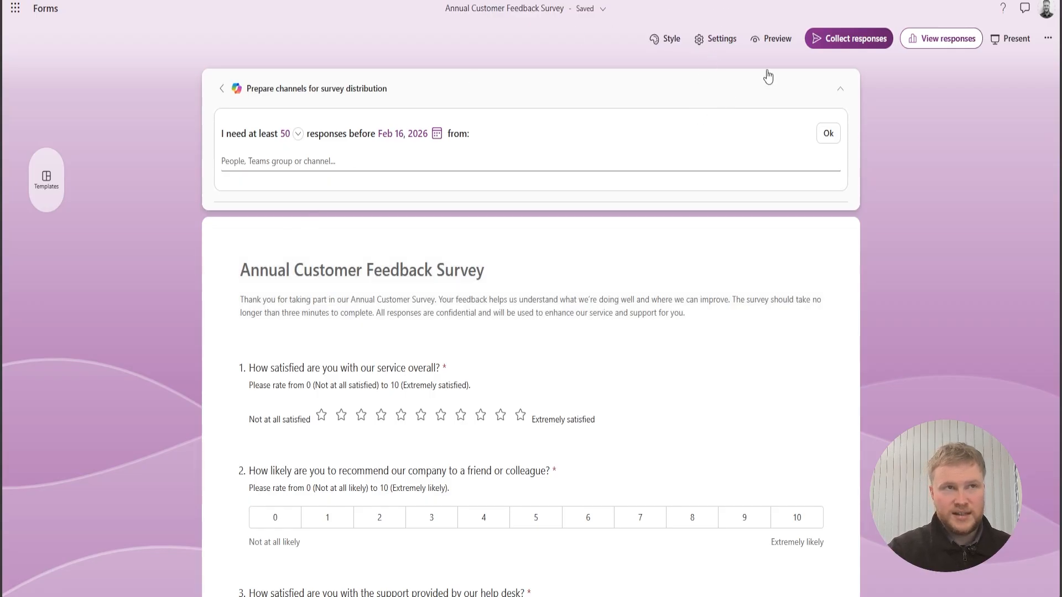
left_click(835, 134)
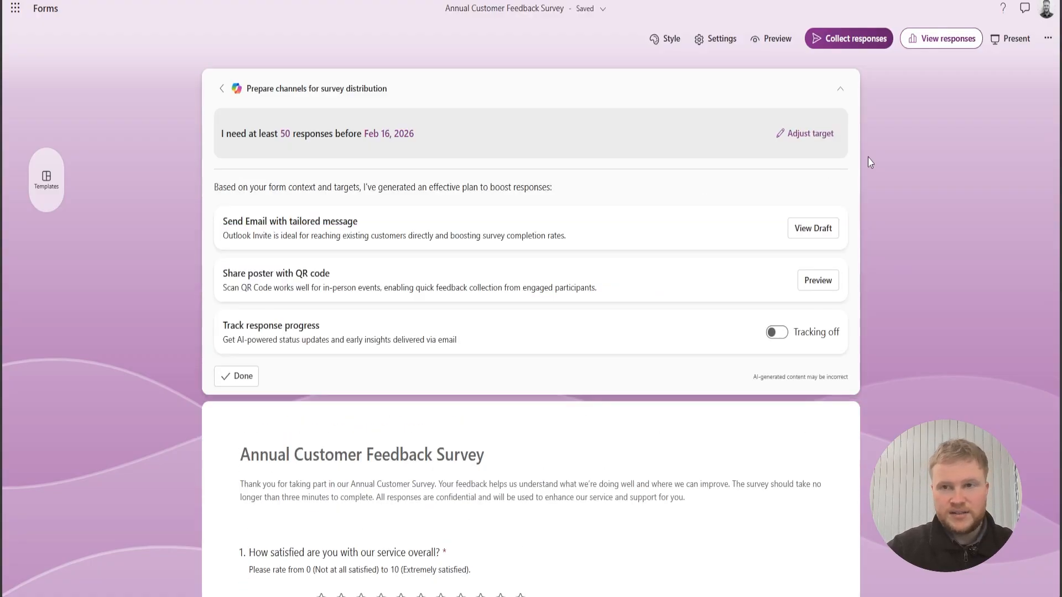
- Open the draft email invitation for the survey and read its tailored message
left_click(817, 228)
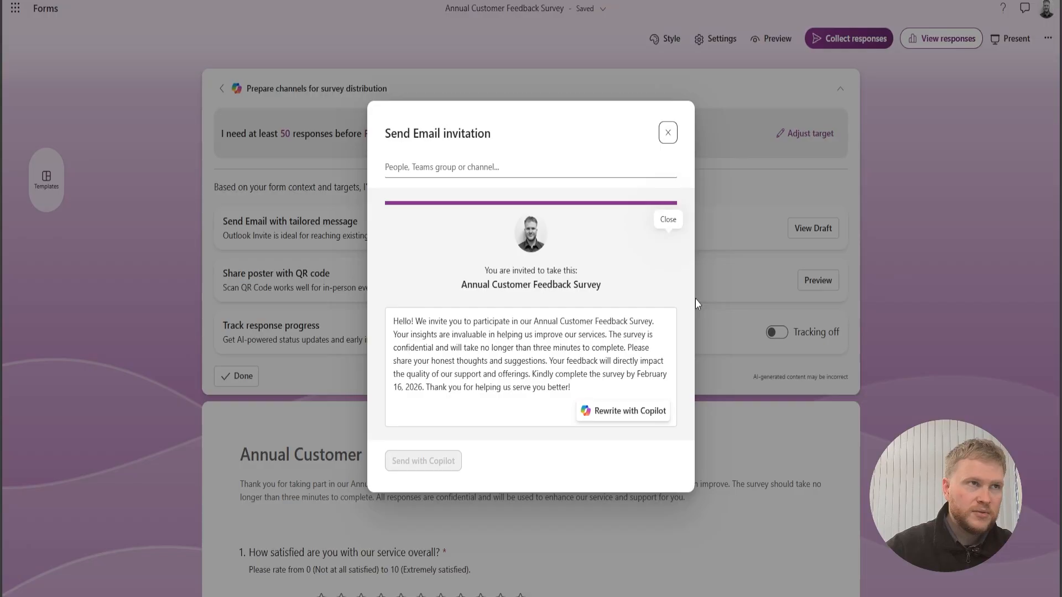
left_click(520, 342)
key("ctrl+a")
left_click(530, 357)
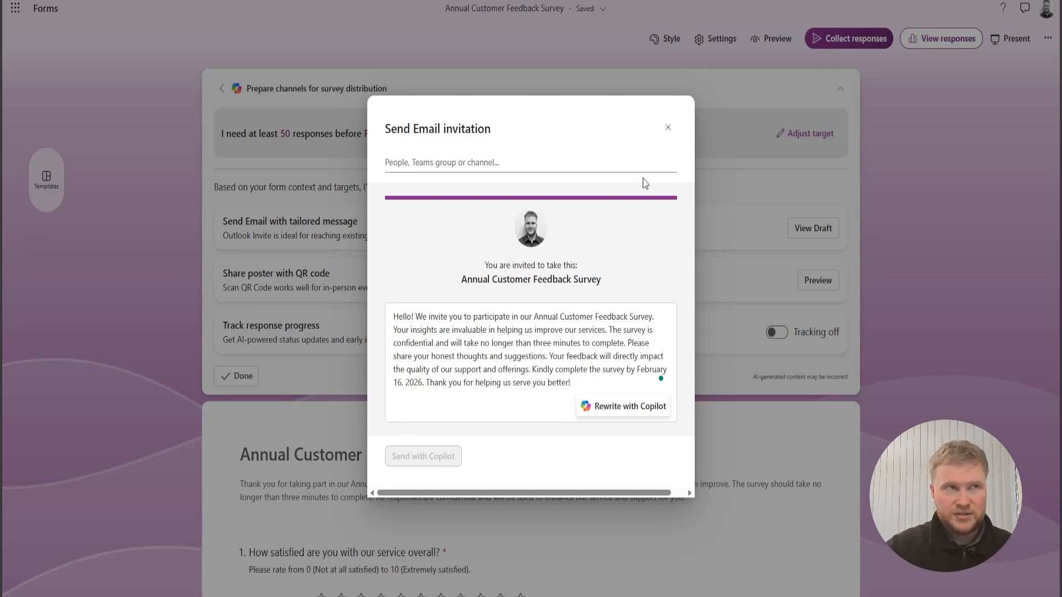
- Rewrite the email invitation message with Copilot, compare the alternative versions and close the invitation without sending it
left_click(609, 421)
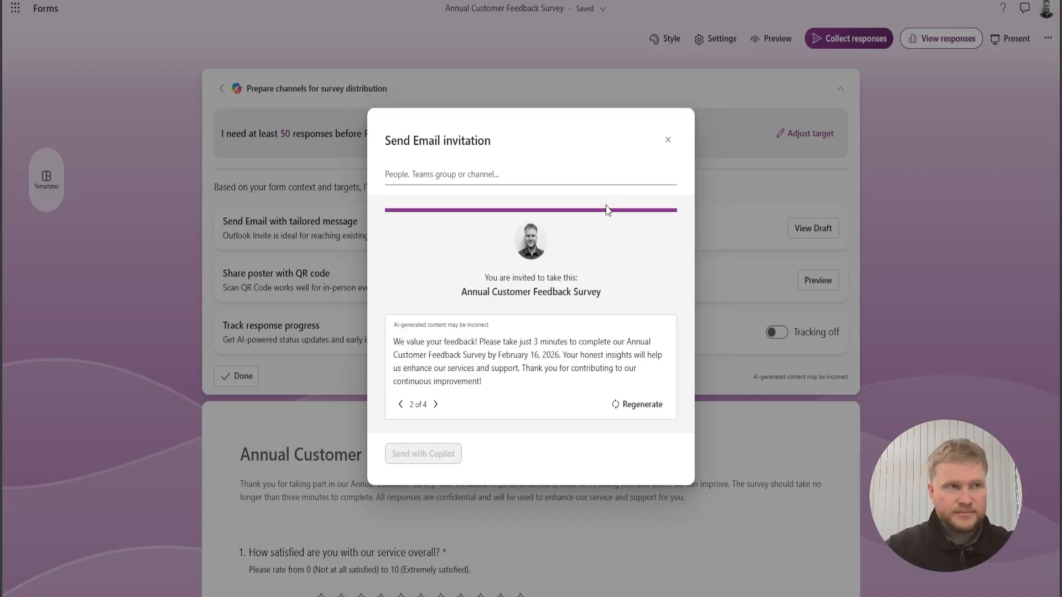
left_click(436, 405)
left_click(435, 405)
left_click(401, 405)
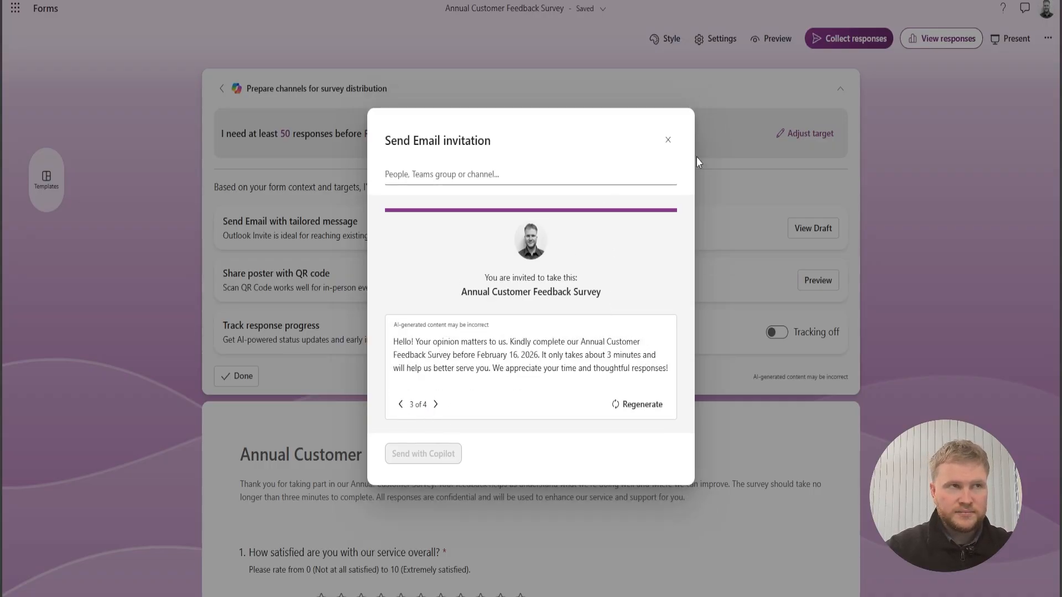
left_click(669, 140)
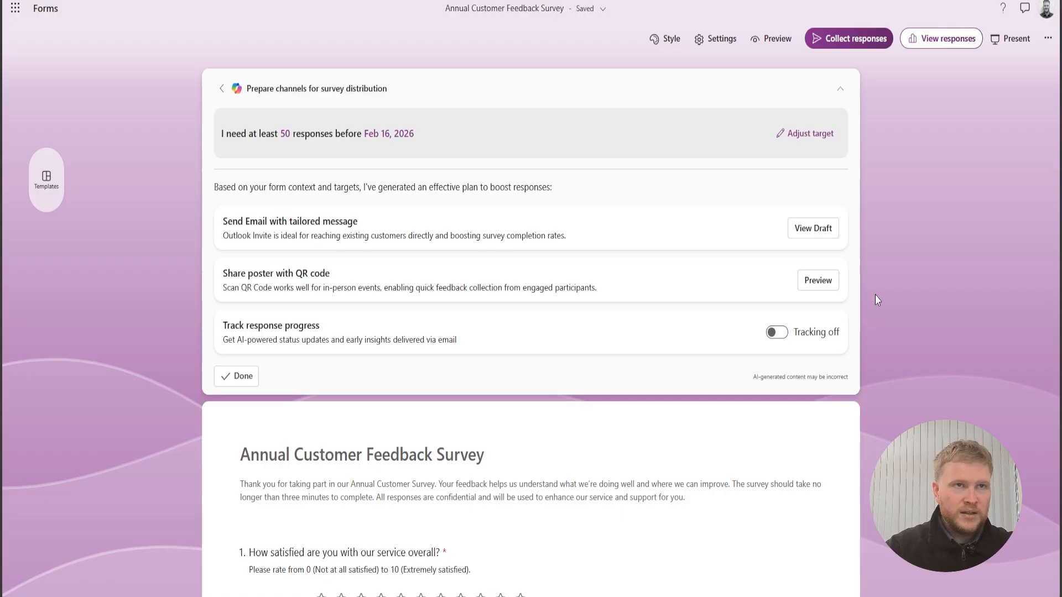
- Preview the survey's QR code poster, then turn on response progress tracking and complete the distribution plan
left_click(811, 283)
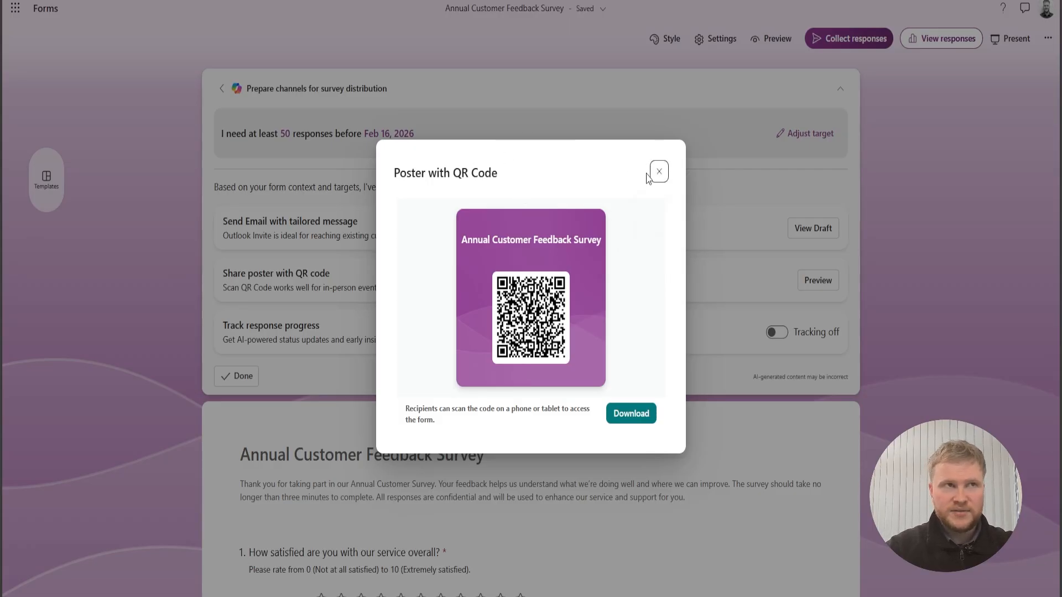
left_click(656, 173)
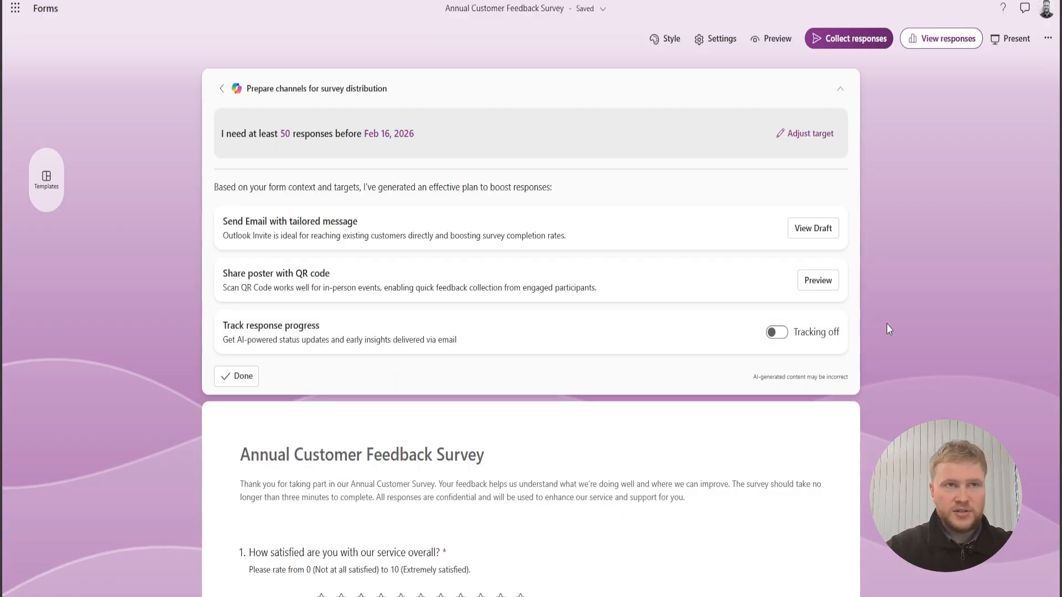
left_click(781, 338)
left_click(243, 376)
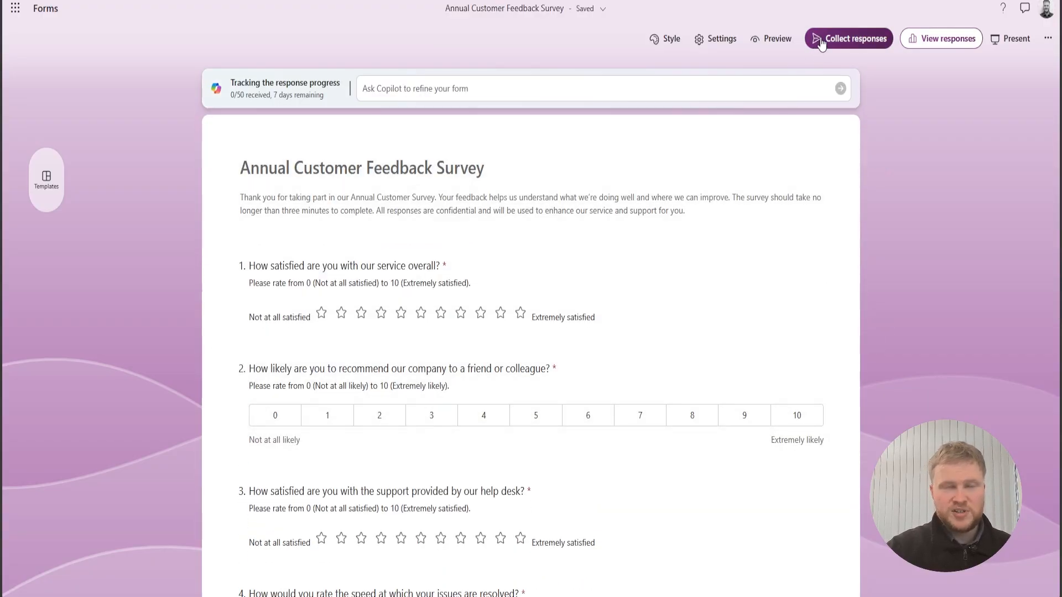
- Shorten the survey's response collection URL and copy the link
left_click(822, 39)
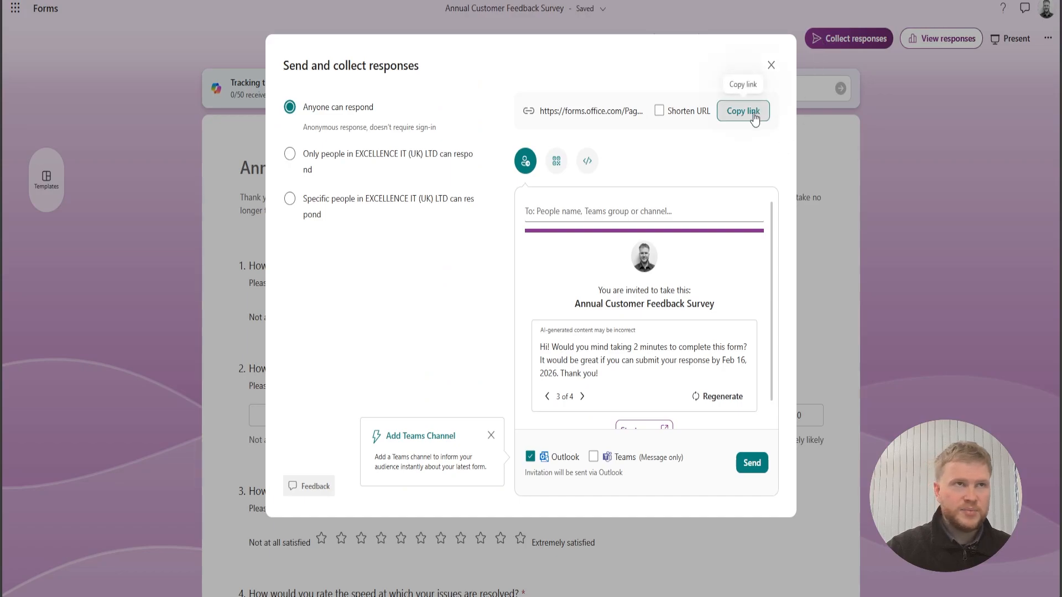
left_click(656, 112)
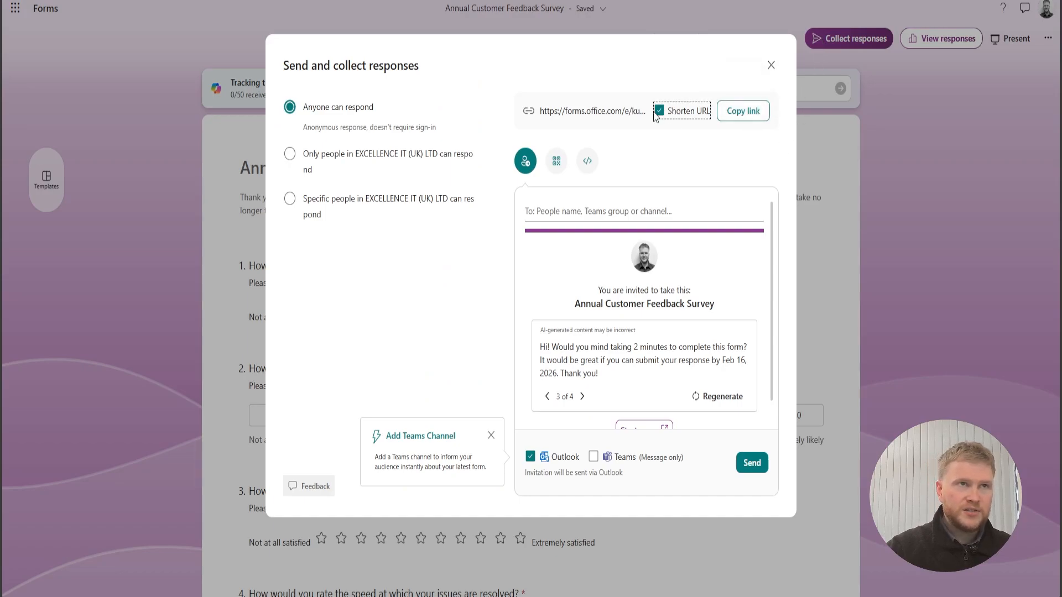
left_click(751, 116)
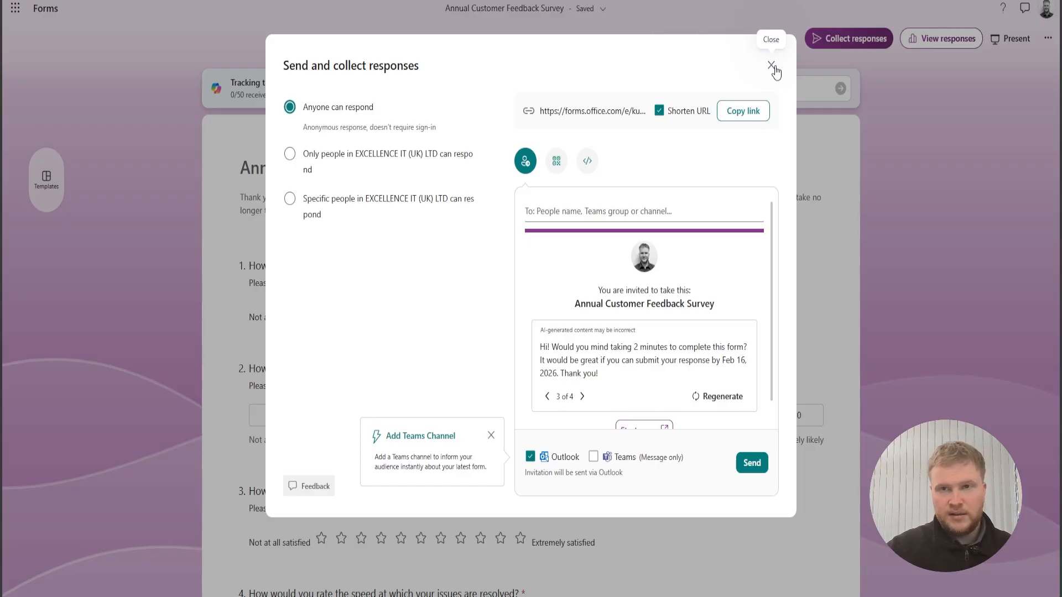
left_click(772, 65)
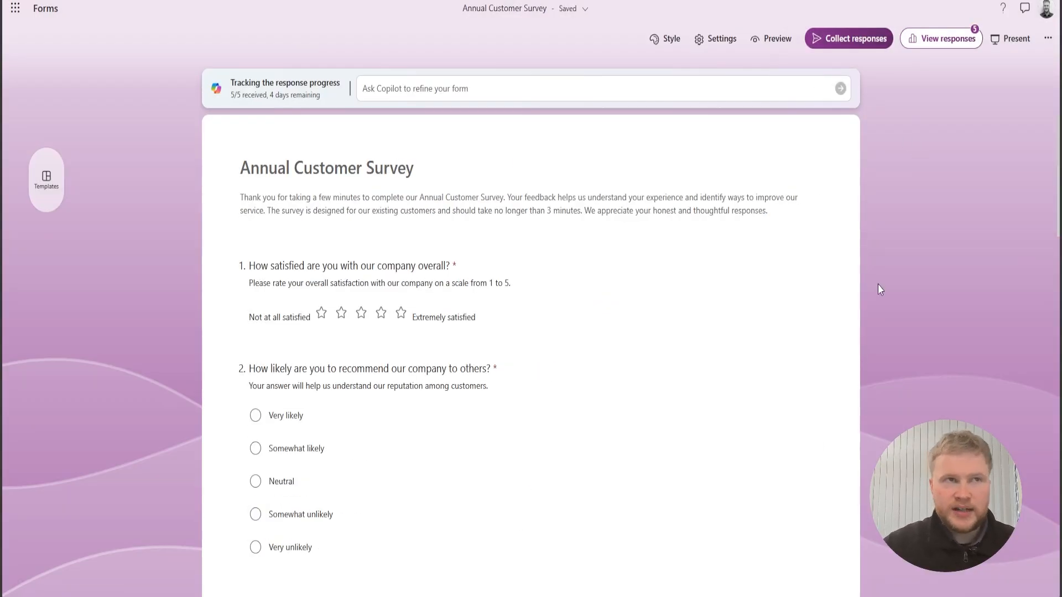
- Review the collected responses of the Annual Customer Survey and download a copy of its results workbook
scroll(881, 255, "down", 5)
left_click(941, 38)
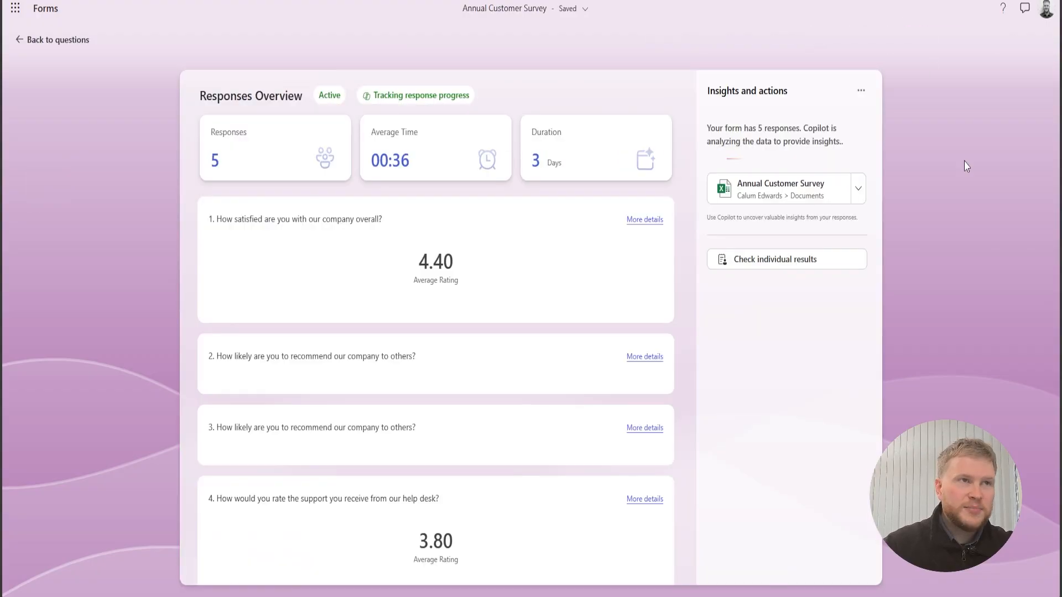
scroll(391, 309, "down", 15)
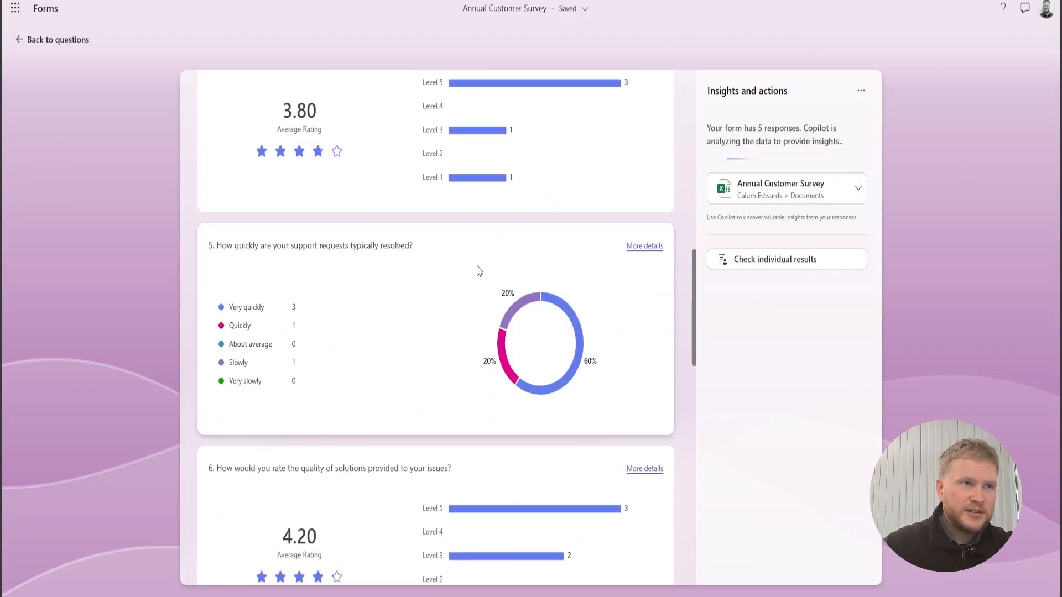
scroll(408, 503, "down", 8)
middle_click(612, 459)
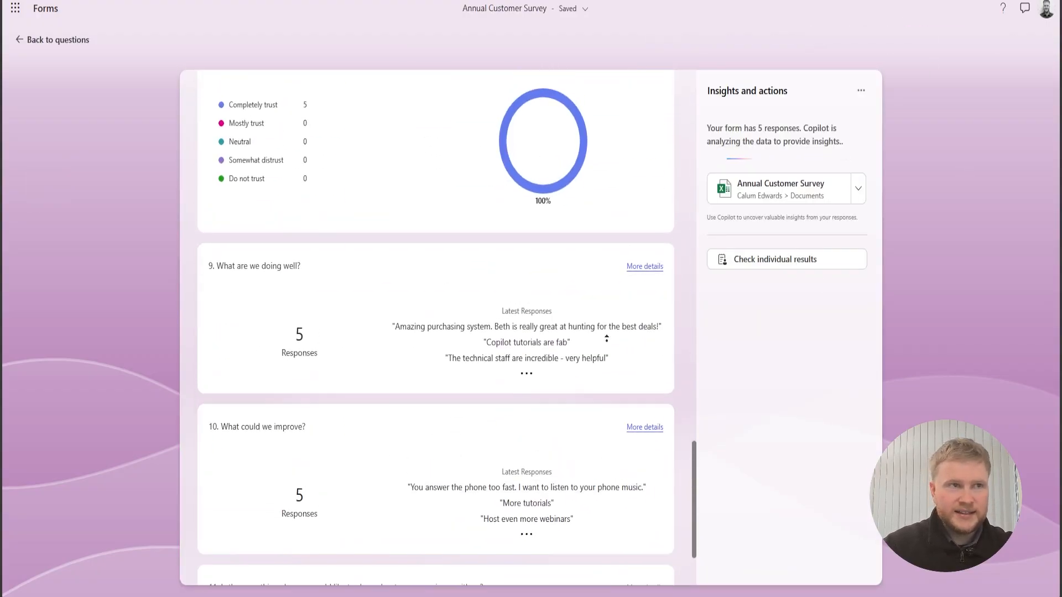
middle_click(607, 233)
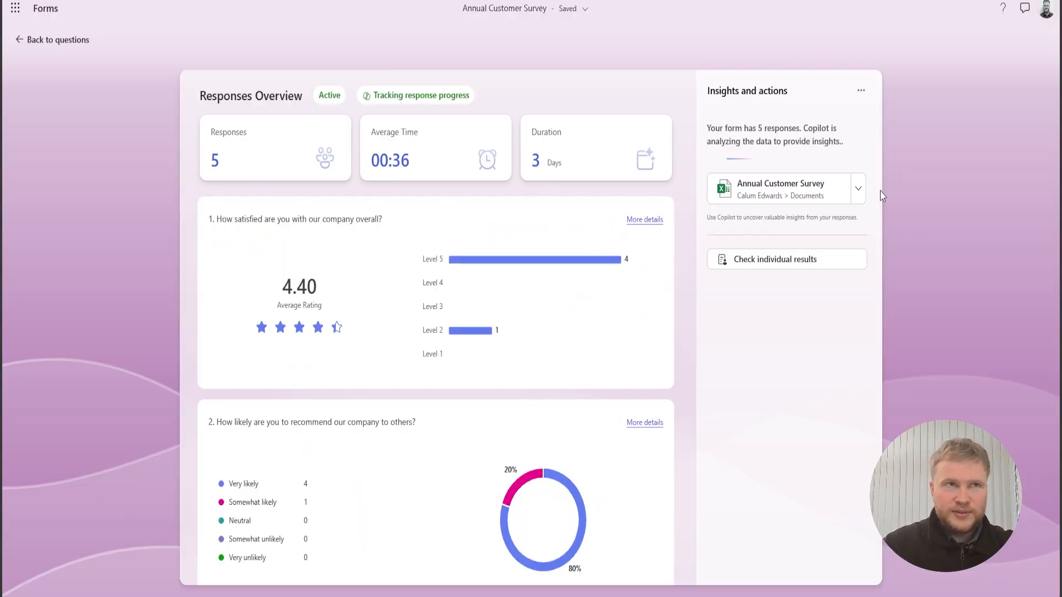
left_click(857, 190)
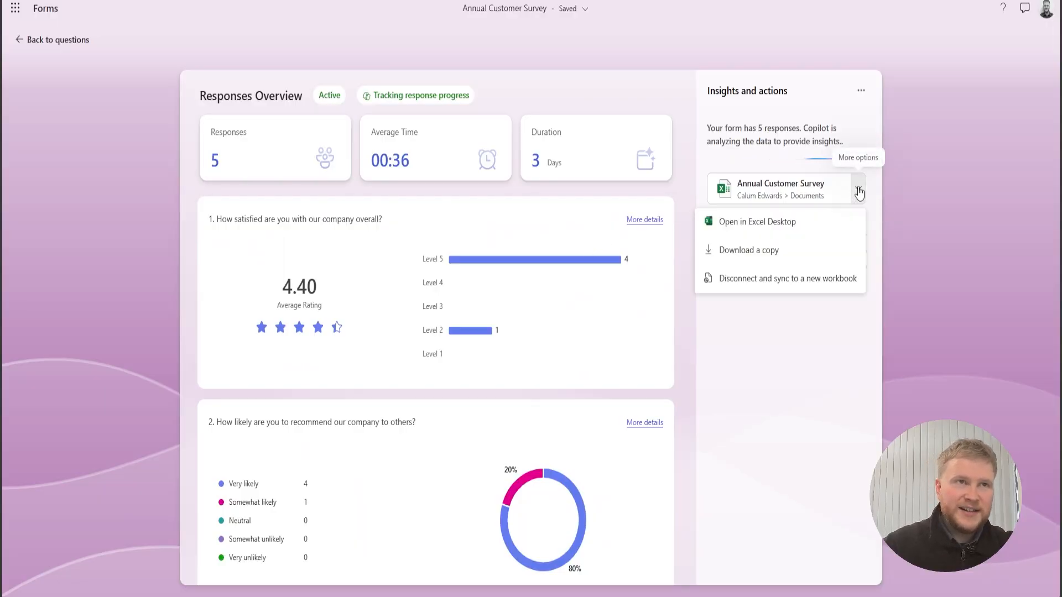
left_click(809, 258)
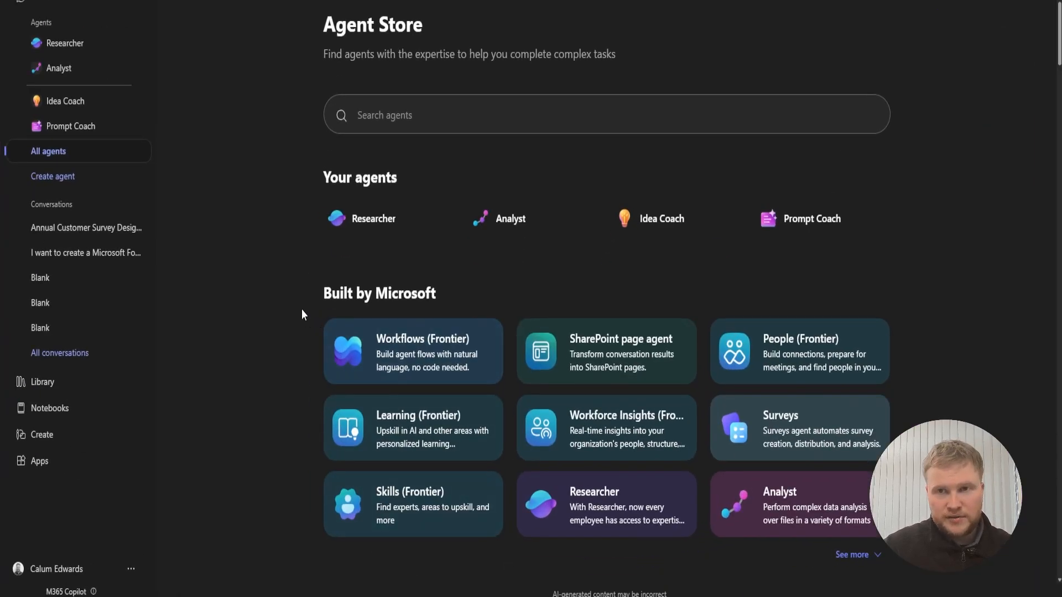
- Find Microsoft's Surveys agent in the Microsoft 365 Copilot Agent Store and add it
scroll(286, 286, "down", 7)
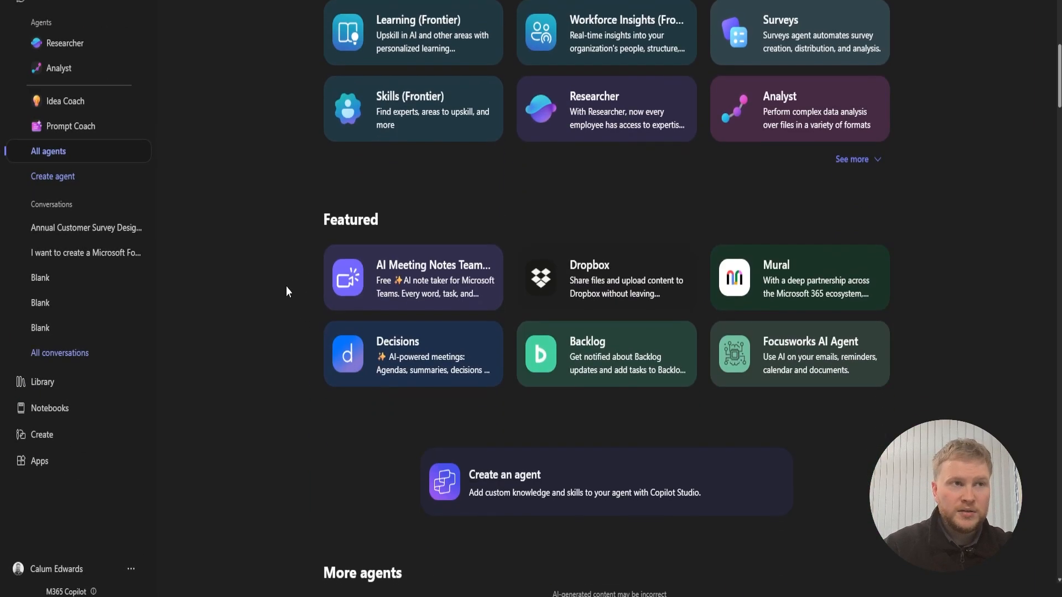
scroll(281, 296, "down", 3)
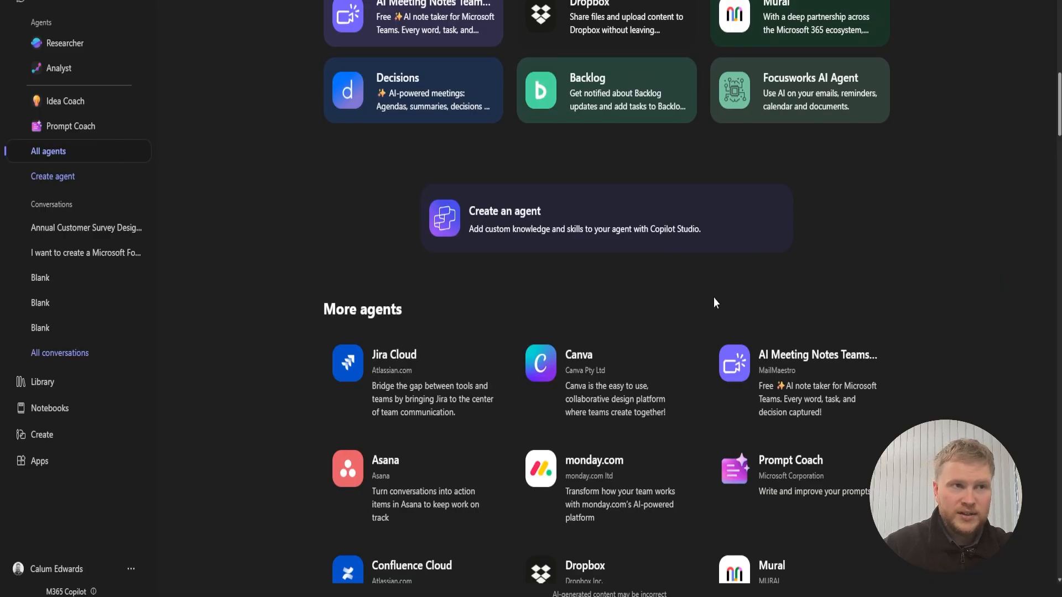
scroll(653, 387, "down", 5)
scroll(644, 520, "down", 5)
left_click(608, 350)
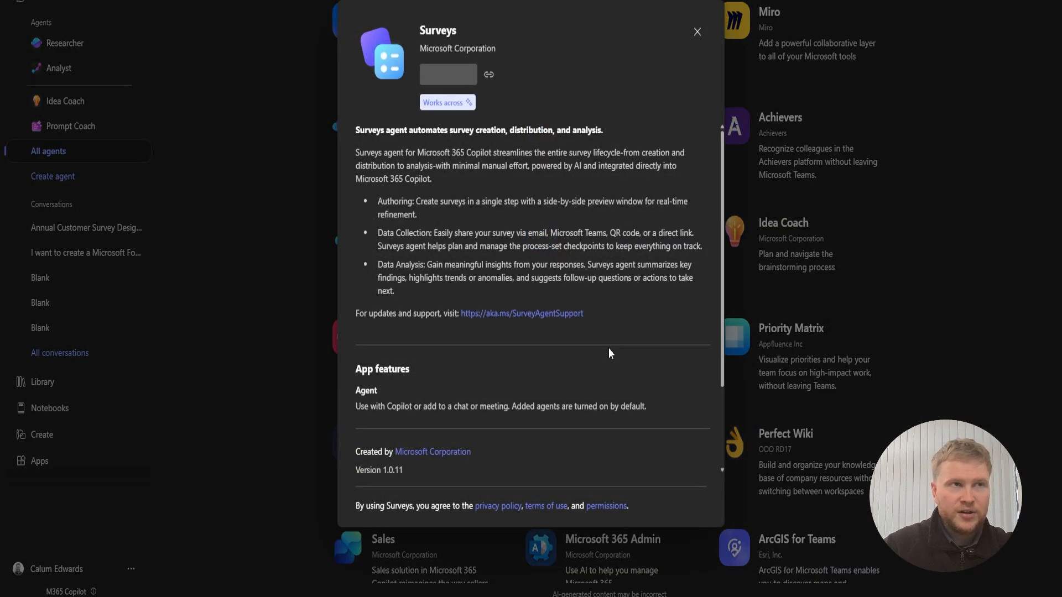
left_click(435, 76)
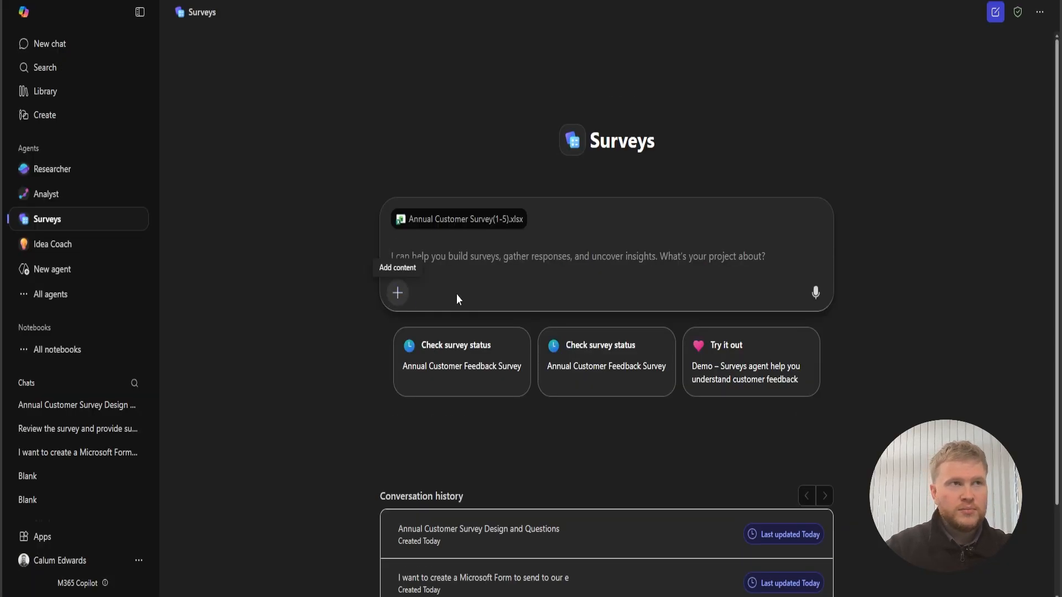
- Ask the Surveys agent "Please provide insights from this survey document" with Annual Customer Survey(1-5).xlsx attached
left_click(398, 293)
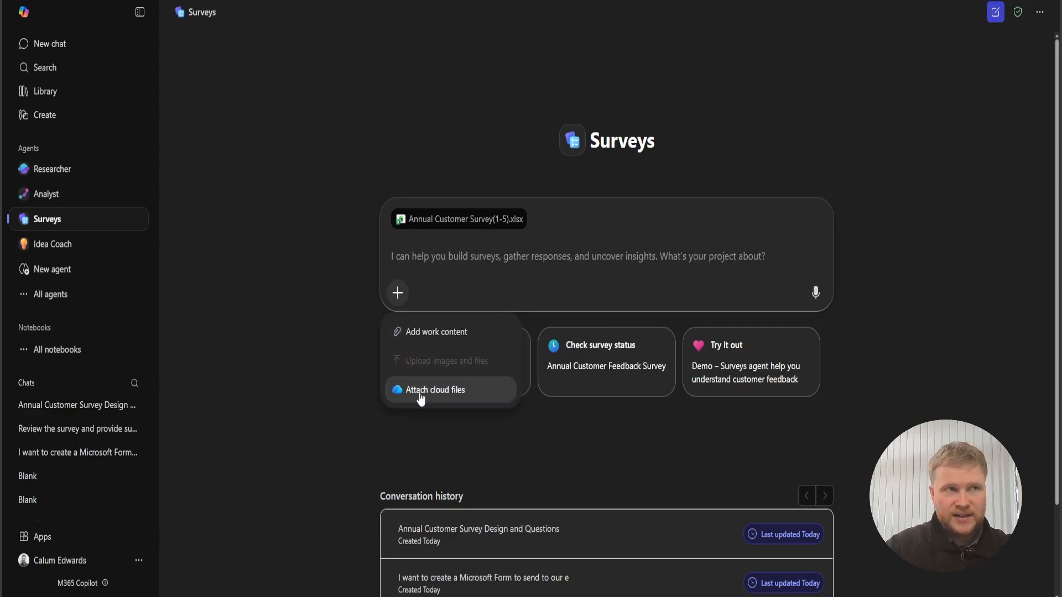
left_click(340, 328)
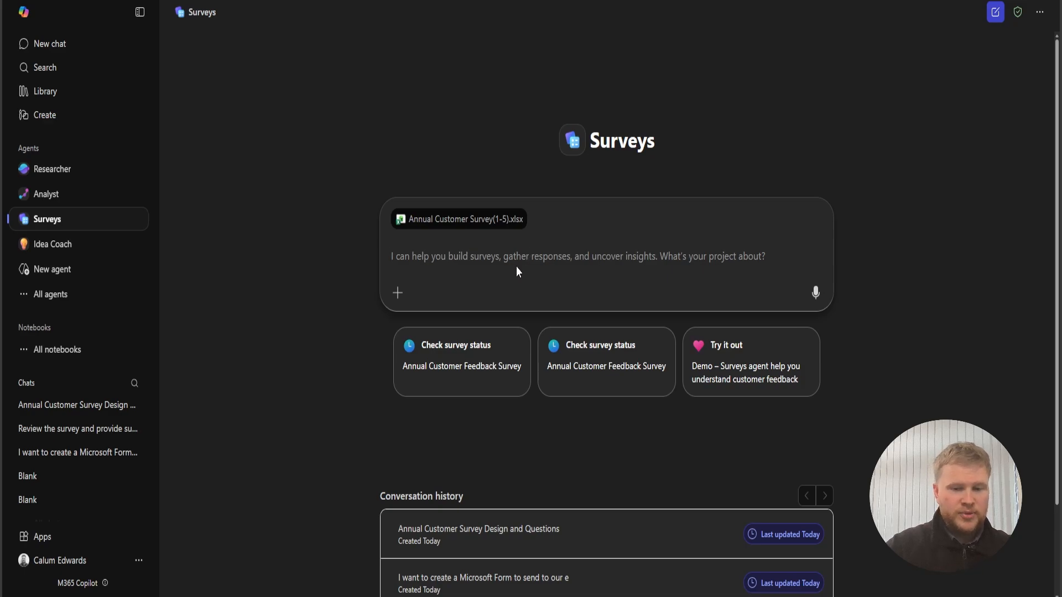
type("Please p")
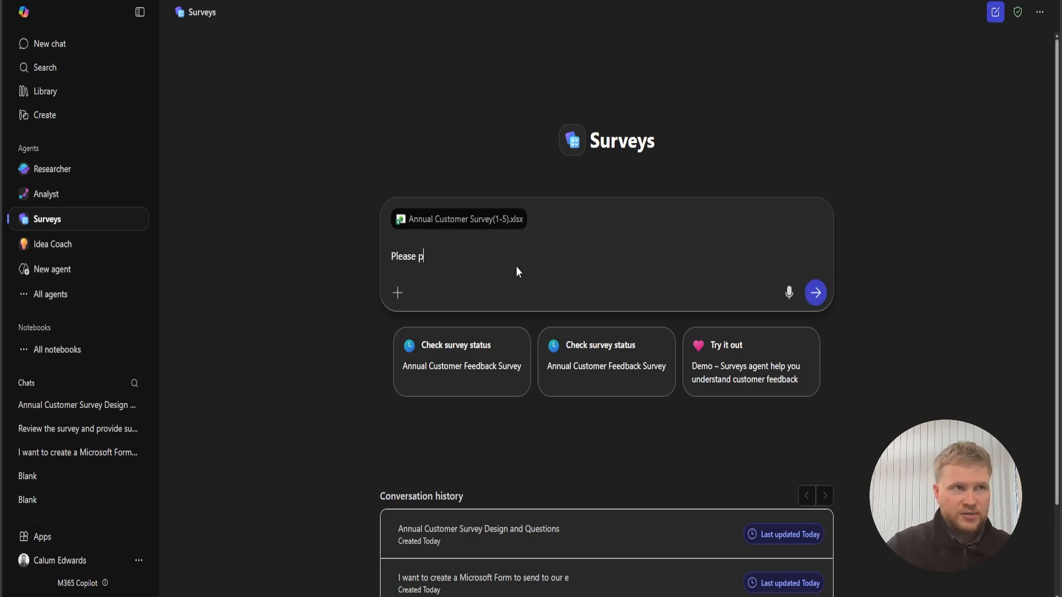
type("rovide insights ")
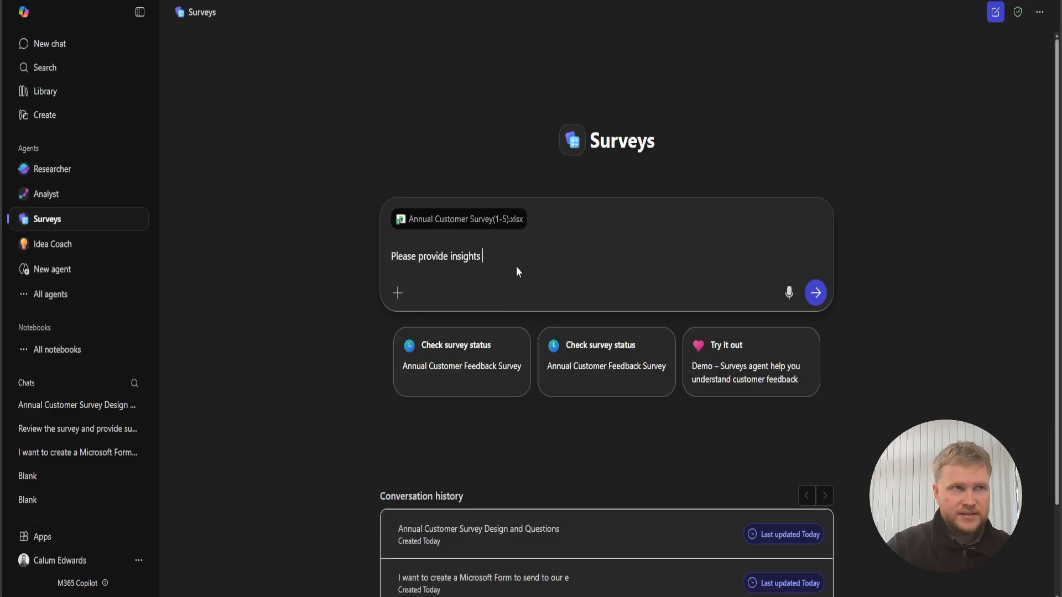
type("from this survey docu")
key("BackSpace")
key("BackSpace")
type("cu")
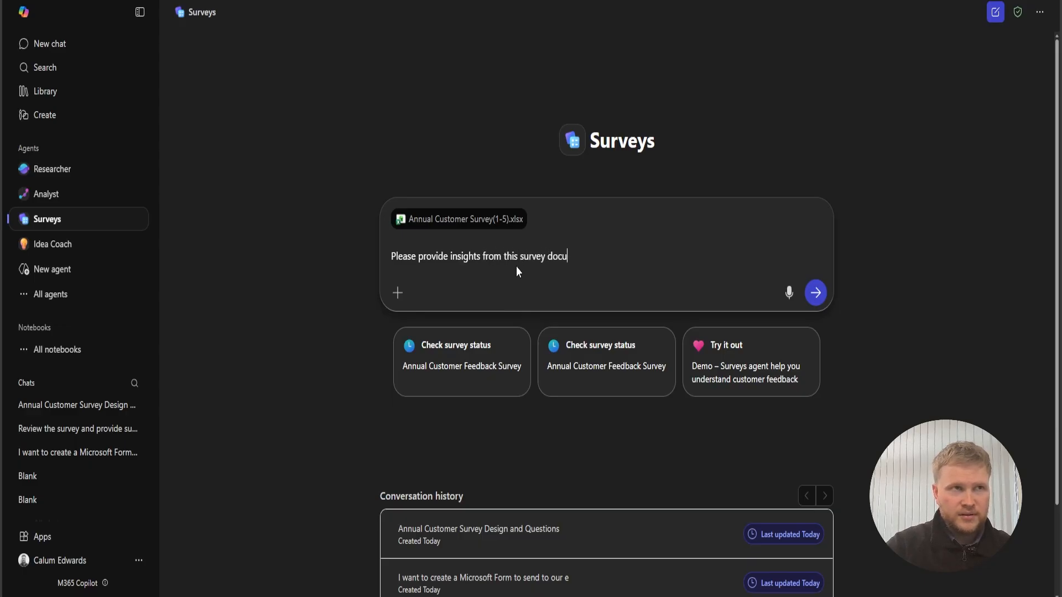
type("ment")
key("Return")
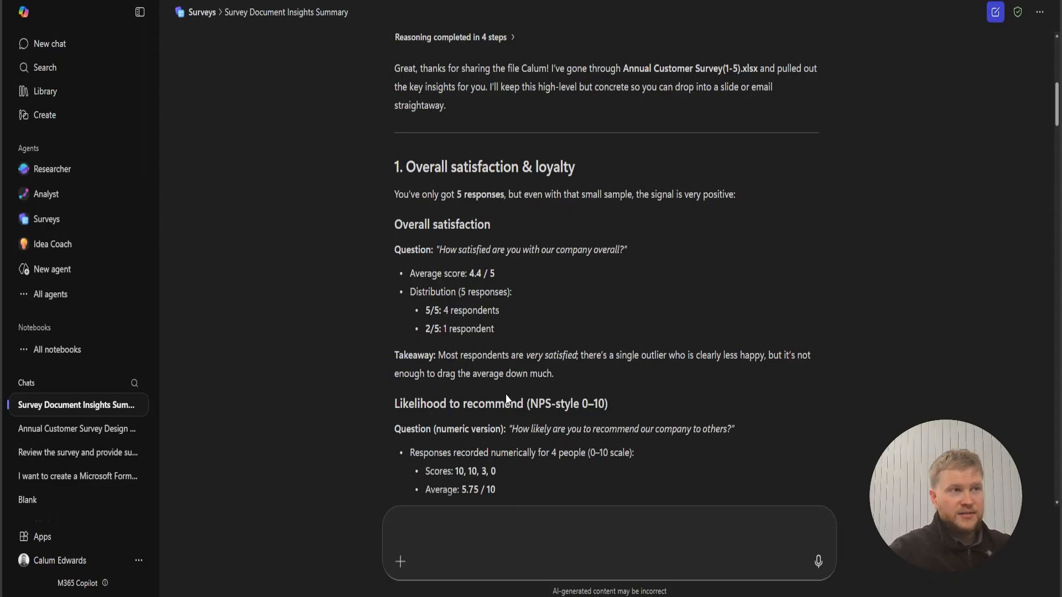
- Read the generated insights on satisfaction, support experience and customer comments, including the stakeholder summary and suggested next steps
scroll(564, 399, "down", 6)
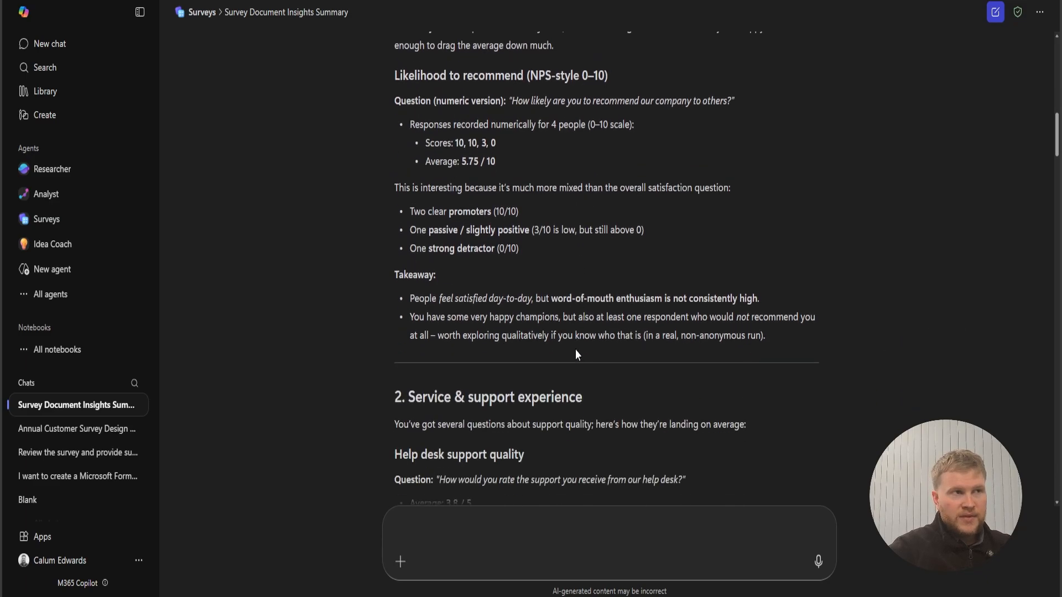
scroll(567, 338, "down", 1)
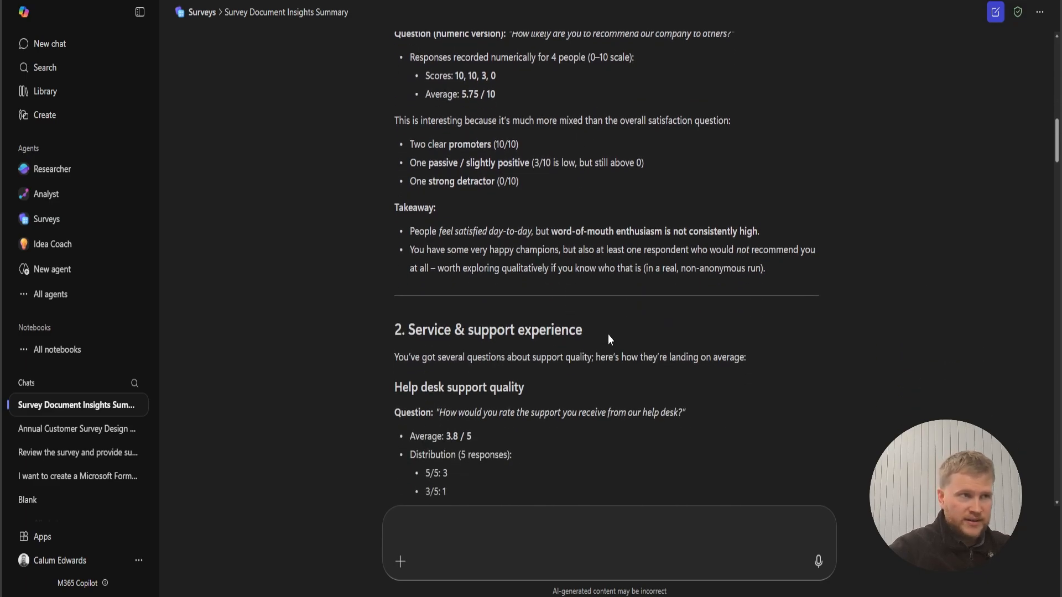
scroll(609, 334, "down", 9)
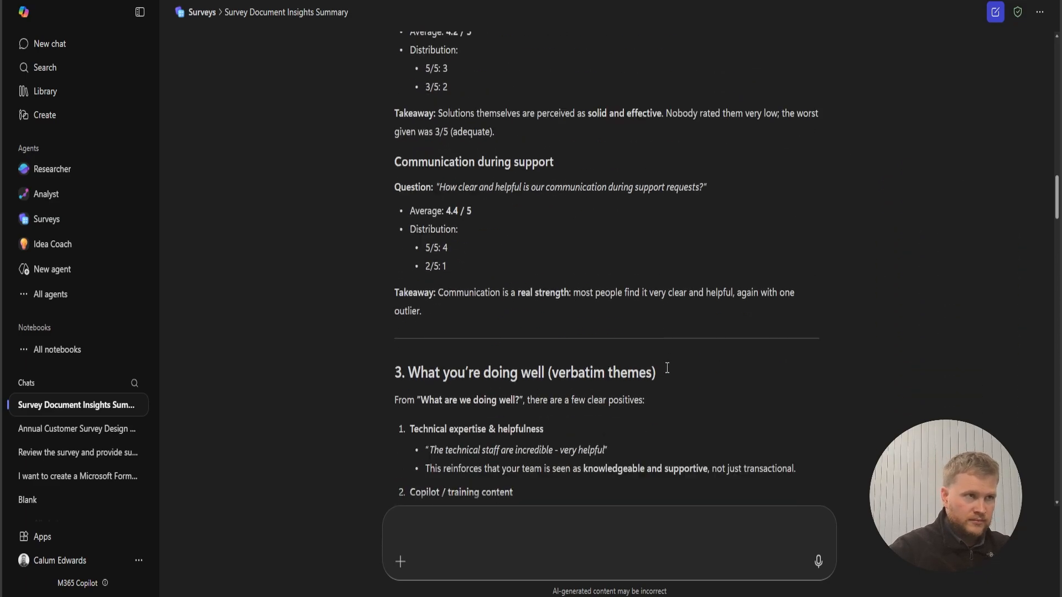
scroll(667, 368, "down", 20)
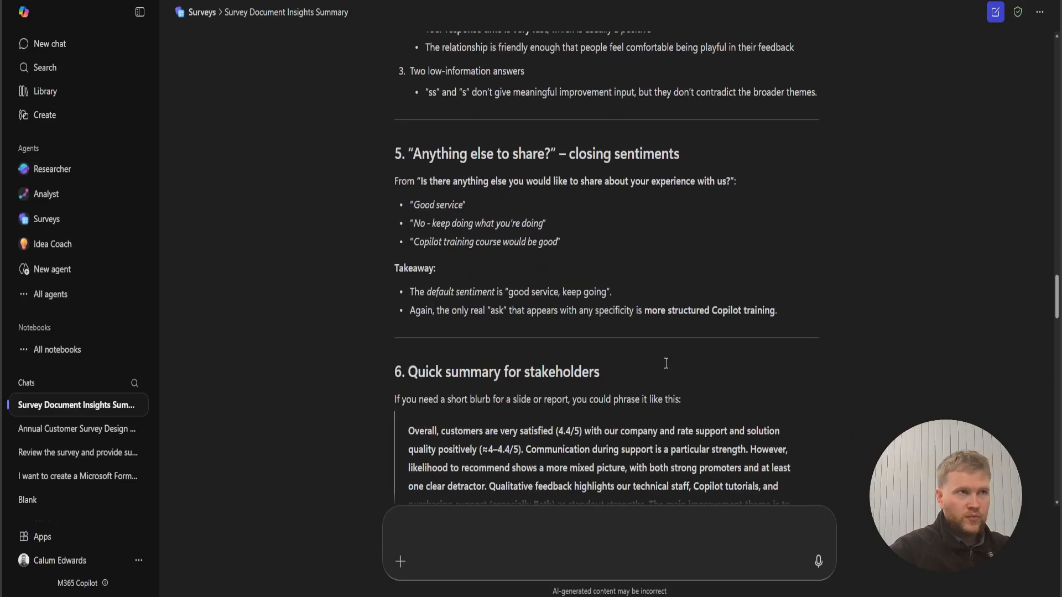
scroll(663, 359, "down", 4)
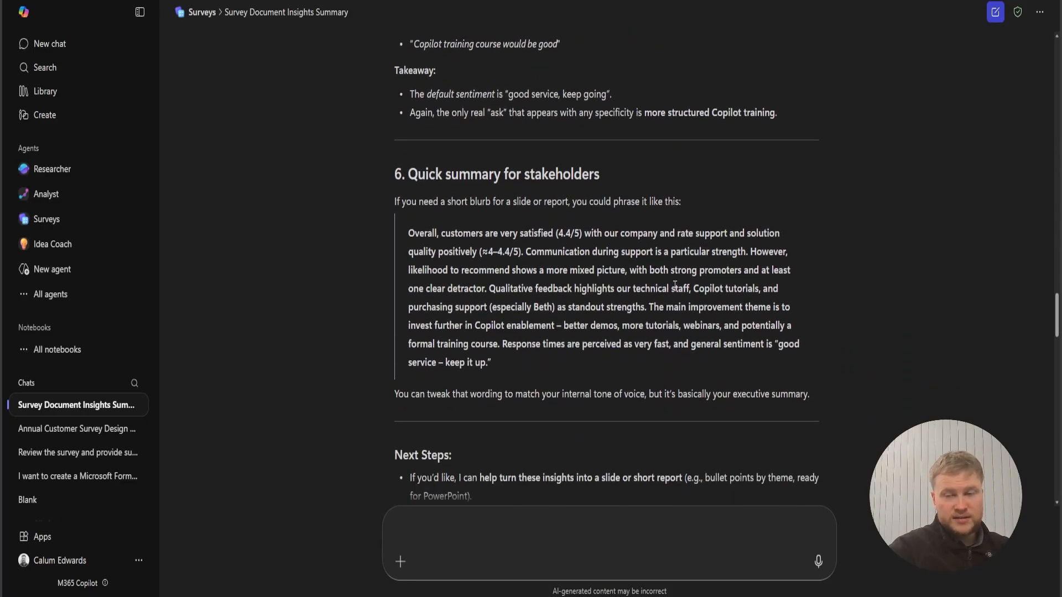
scroll(606, 304, "down", 1)
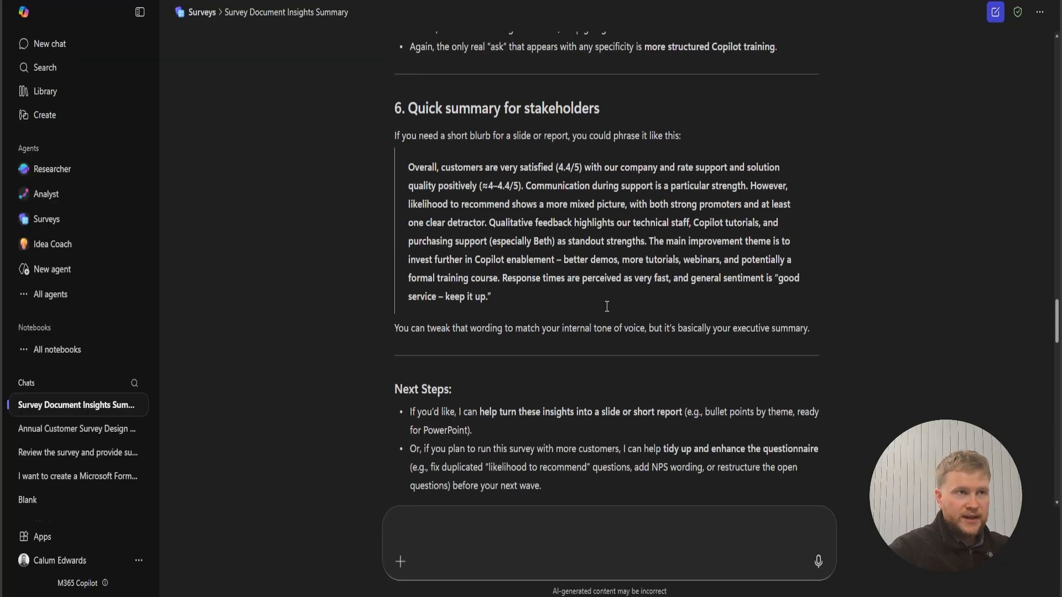
scroll(581, 375, "down", 1)
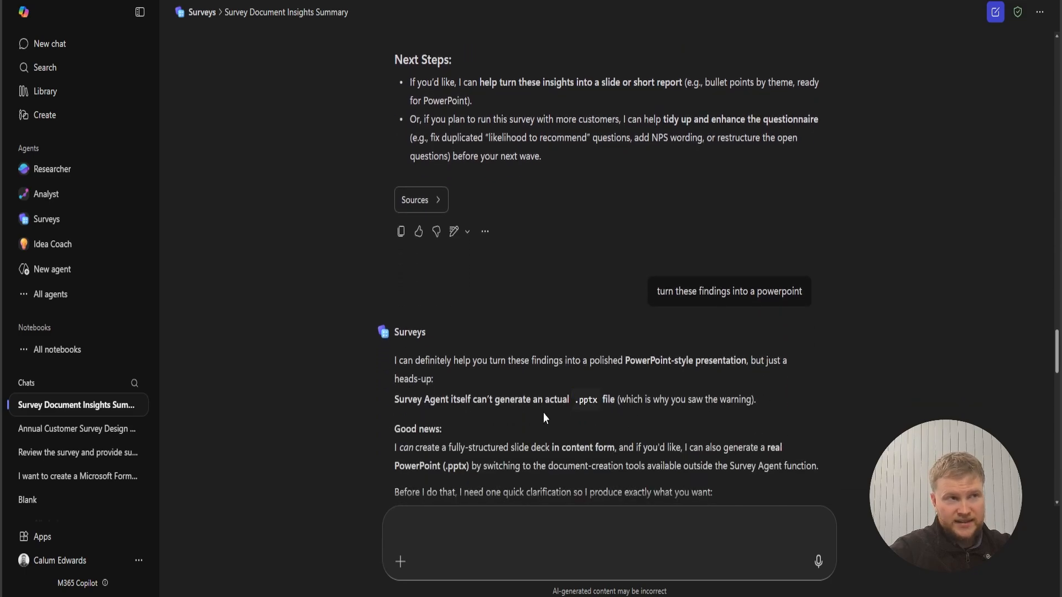
scroll(808, 426, "up", 5)
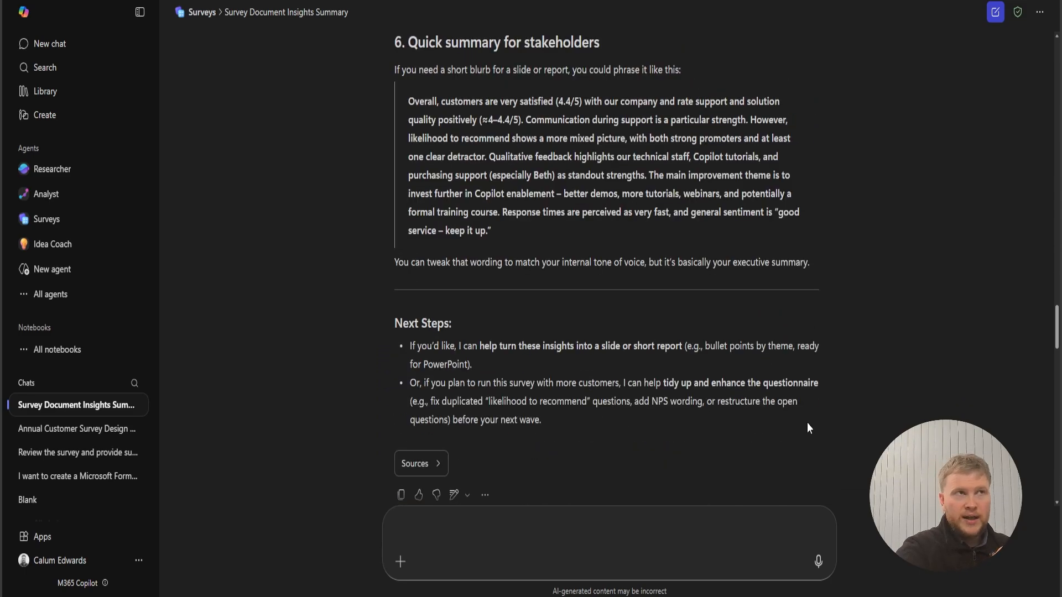